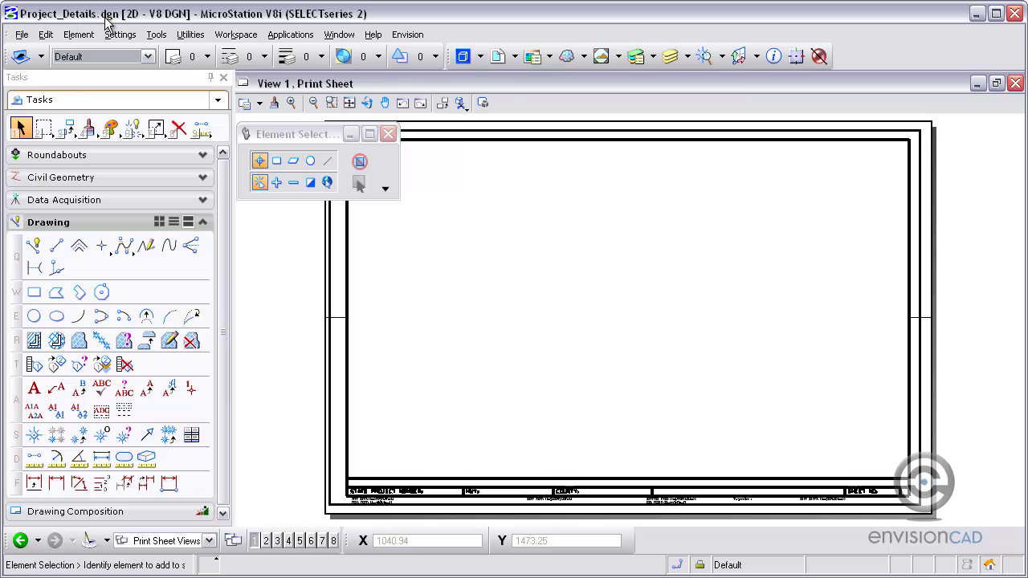
- Drop down the Models list to show the four detail models, Default and Print Sheet
{"action": "left_click", "coordinate": [480, 57]}
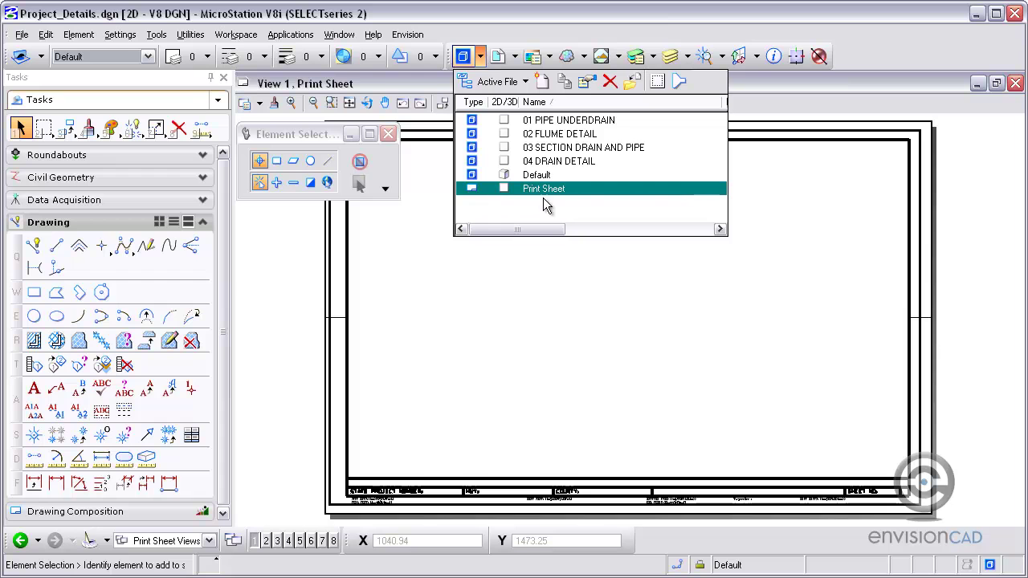
- Open the 02 FLUME DETAIL model and bring up its Saved Views list showing Flume Detail
{"action": "left_click", "coordinate": [553, 134]}
{"action": "double_click", "coordinate": [553, 135]}
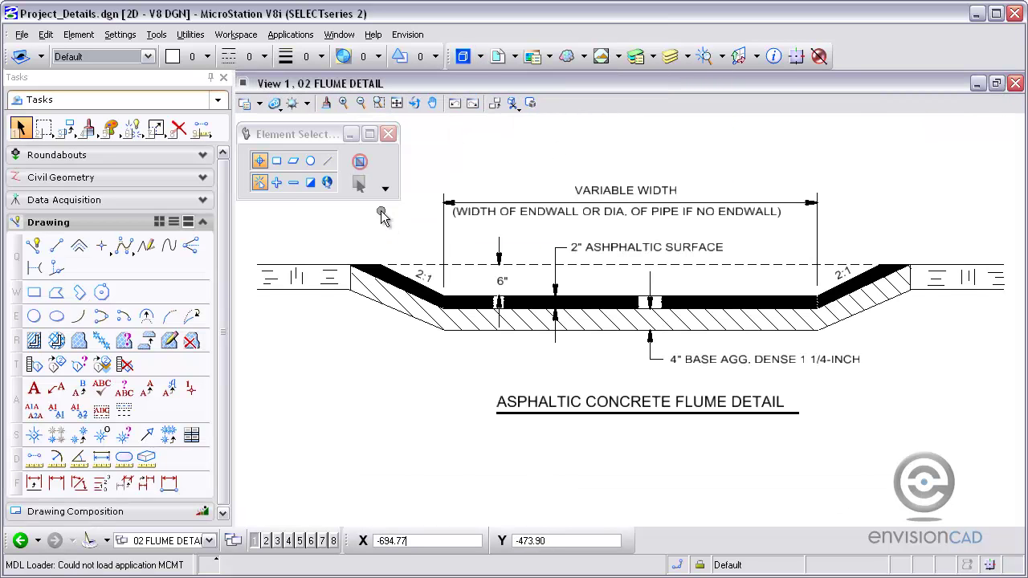
{"action": "mouse_move", "coordinate": [709, 401]}
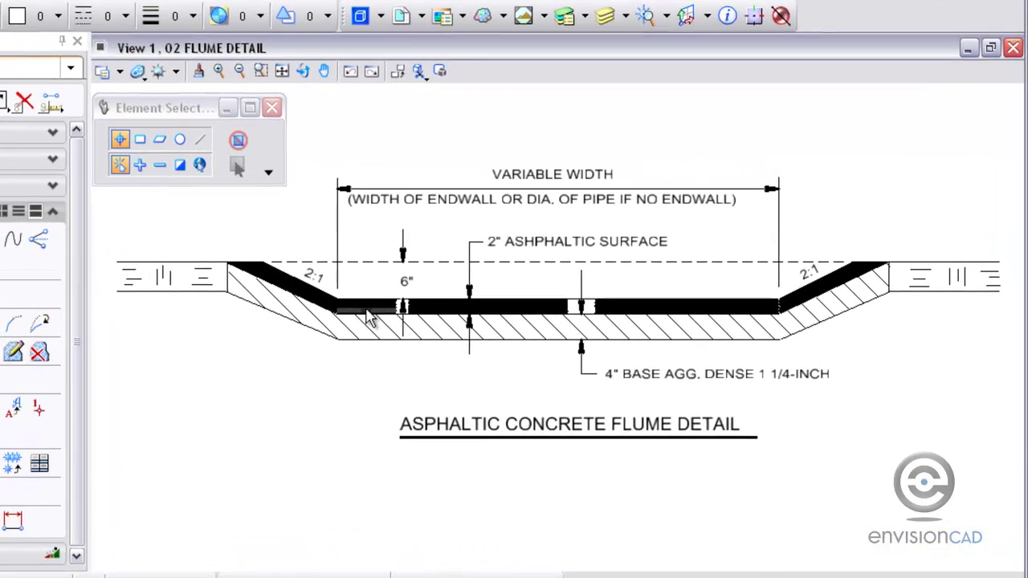
{"action": "left_click", "coordinate": [520, 14]}
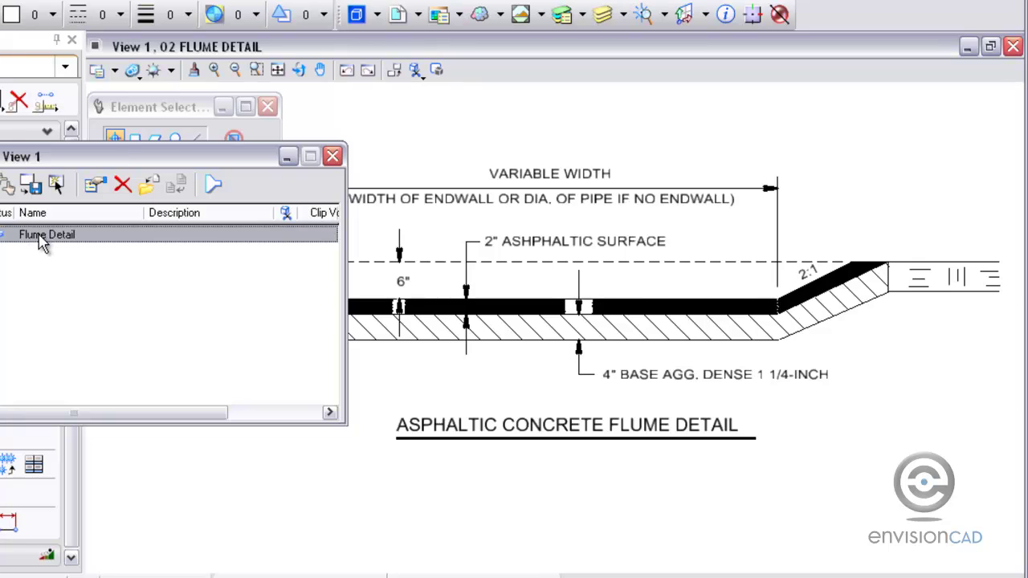
{"action": "left_click_drag", "start_coordinate": [2, 163], "coordinate": [302, 233]}
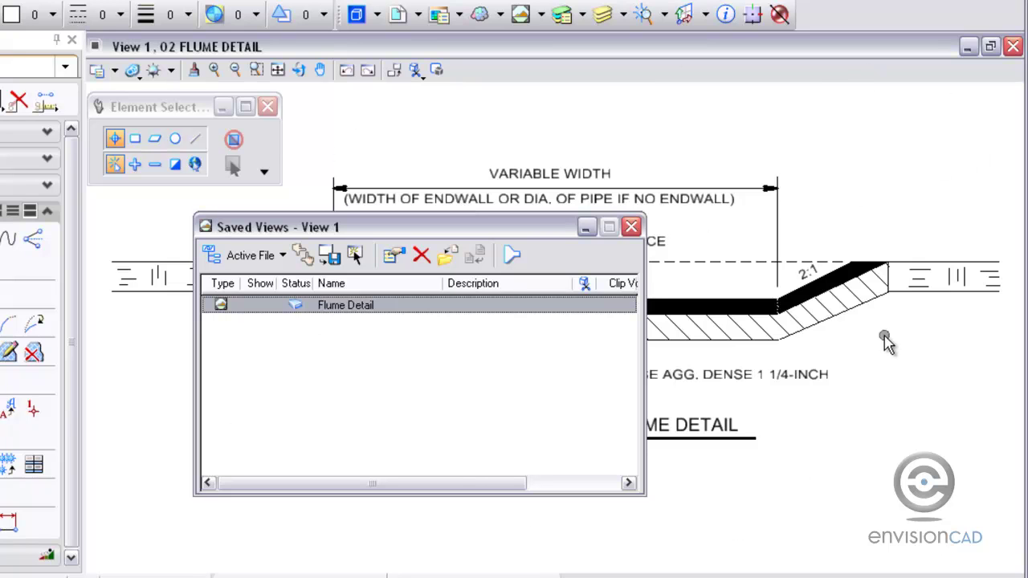
- Close Saved Views and switch to the 03 SECTION DRAIN AND PIPE model
{"action": "left_click", "coordinate": [632, 228]}
{"action": "left_click", "coordinate": [376, 14]}
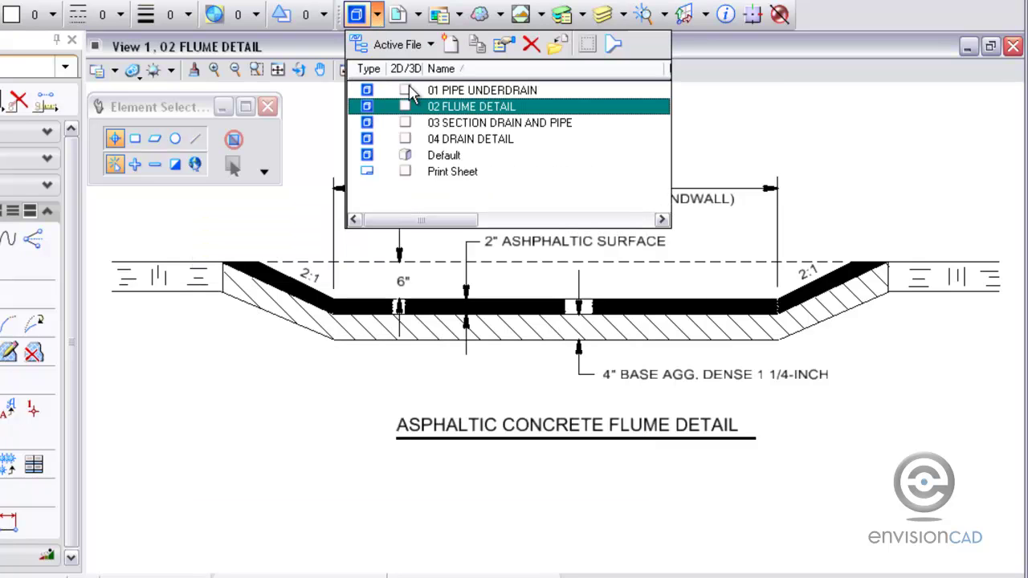
{"action": "left_click", "coordinate": [471, 124]}
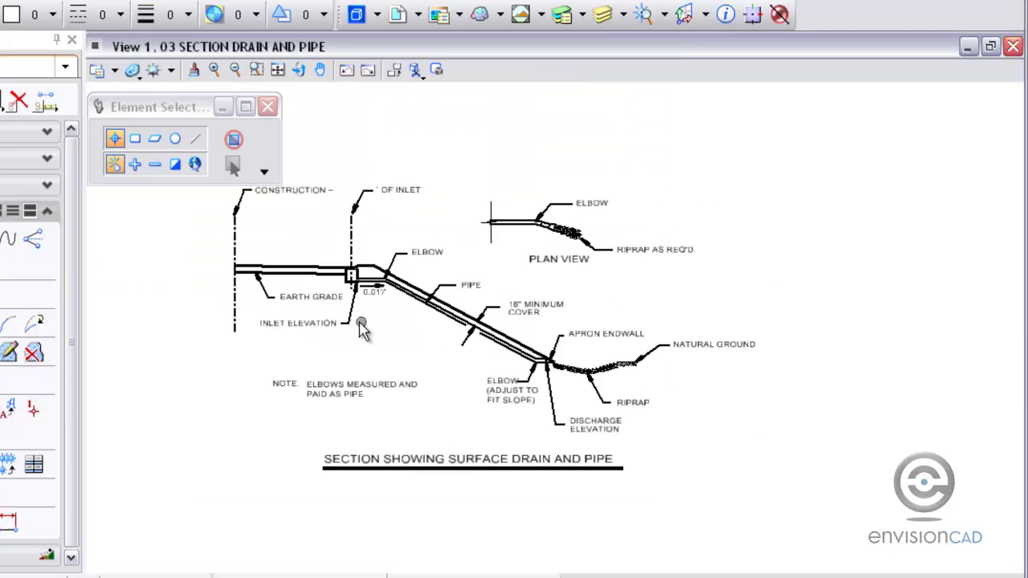
{"action": "scroll", "coordinate": [167, 282], "scroll_direction": "up", "scroll_amount": 2}
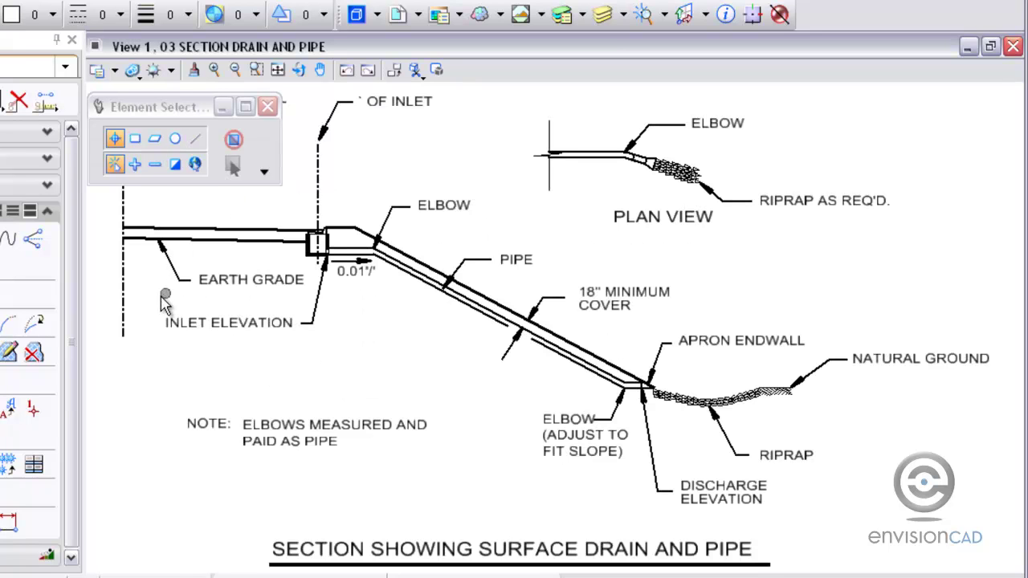
{"action": "scroll", "coordinate": [161, 305], "scroll_direction": "down", "scroll_amount": 2}
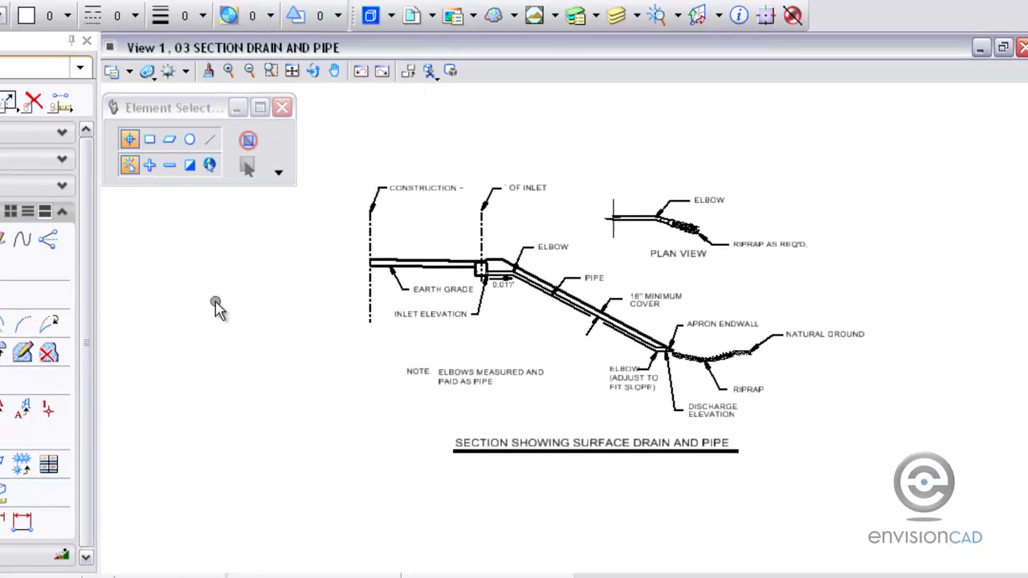
- Start Place Fence and recall the saved Ref Clip fence around the section detail
{"action": "left_click", "coordinate": [50, 112]}
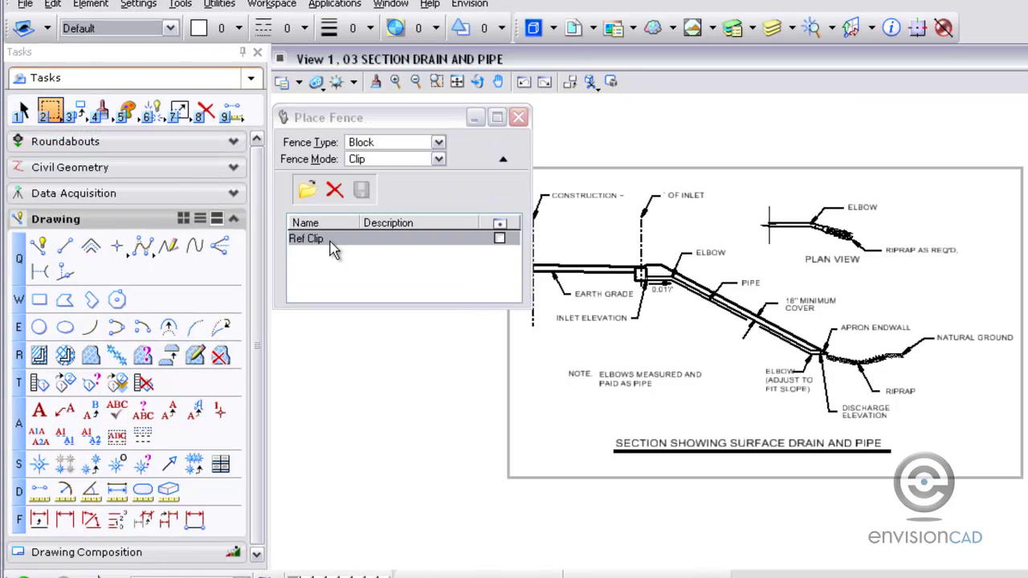
{"action": "middle_click_drag", "start_coordinate": [415, 399], "coordinate": [455, 397]}
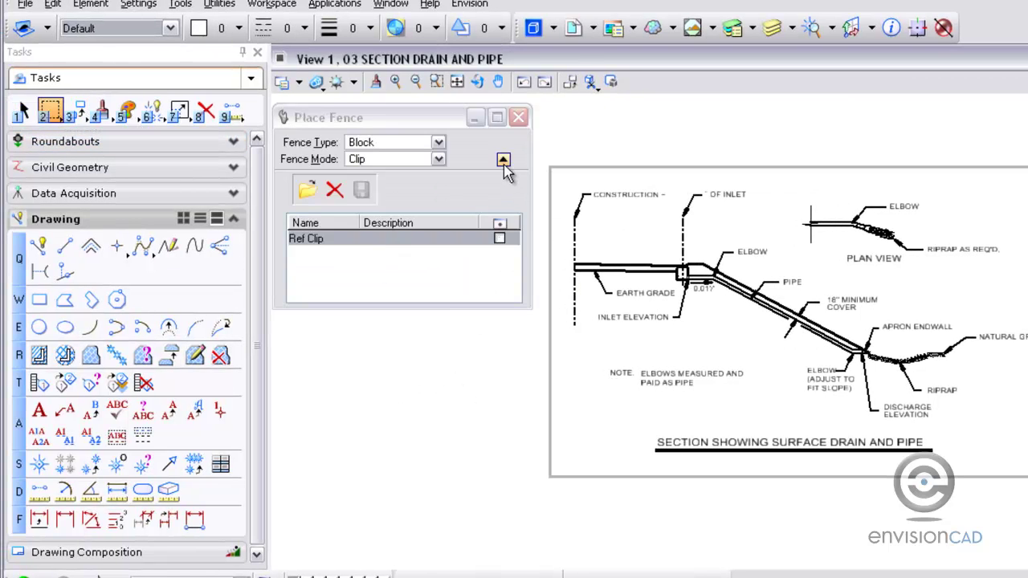
{"action": "left_click", "coordinate": [502, 160]}
{"action": "left_click", "coordinate": [502, 160]}
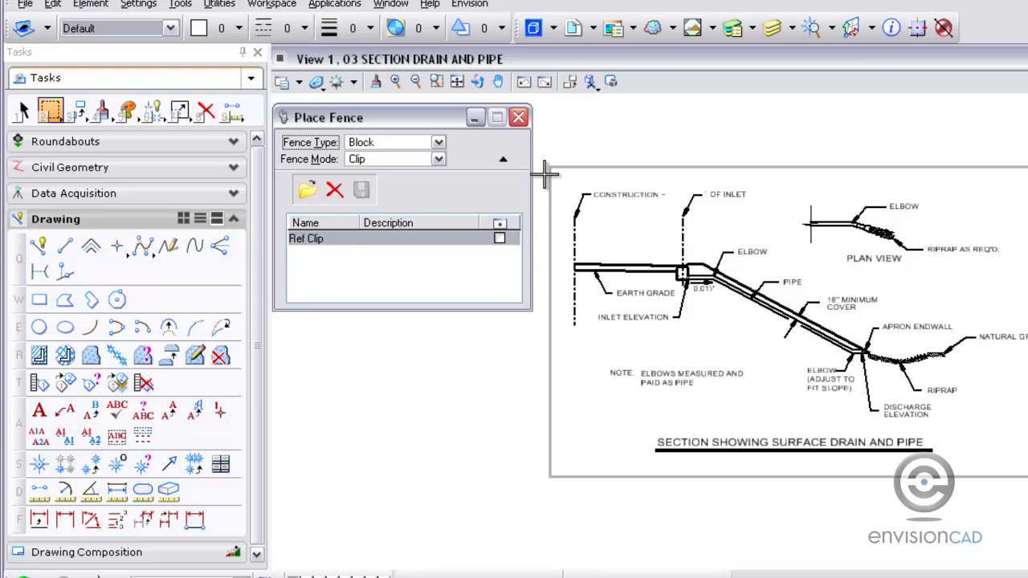
{"action": "left_click", "coordinate": [309, 240]}
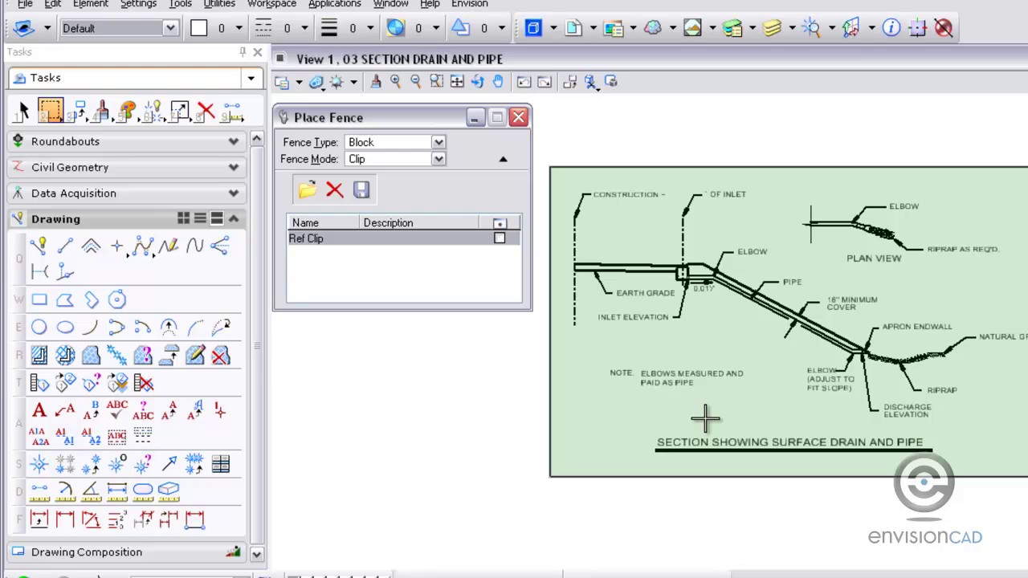
- Open the 04 DRAIN DETAIL model and pan the drain detail into view
{"action": "left_click", "coordinate": [534, 28]}
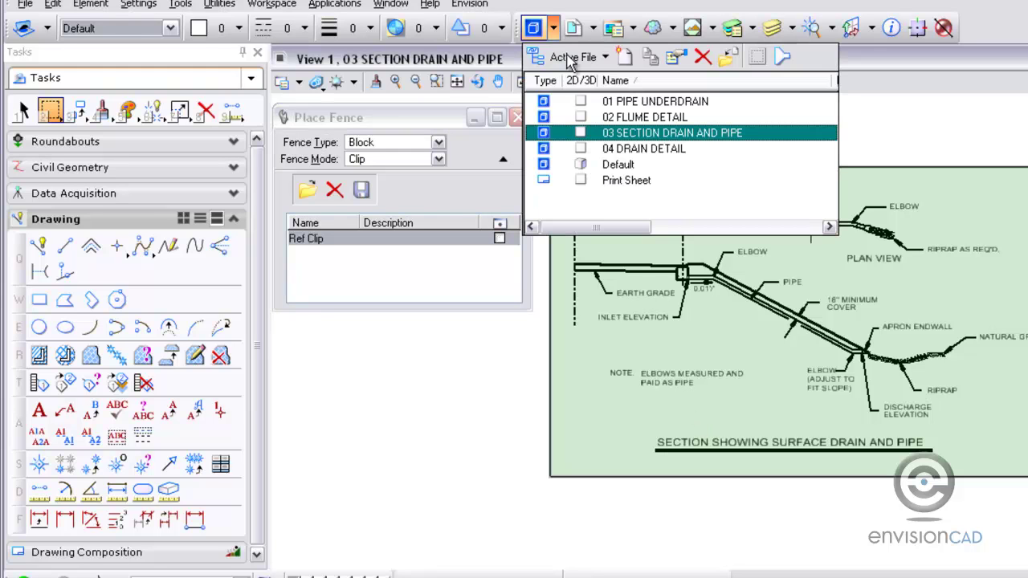
{"action": "double_click", "coordinate": [647, 151]}
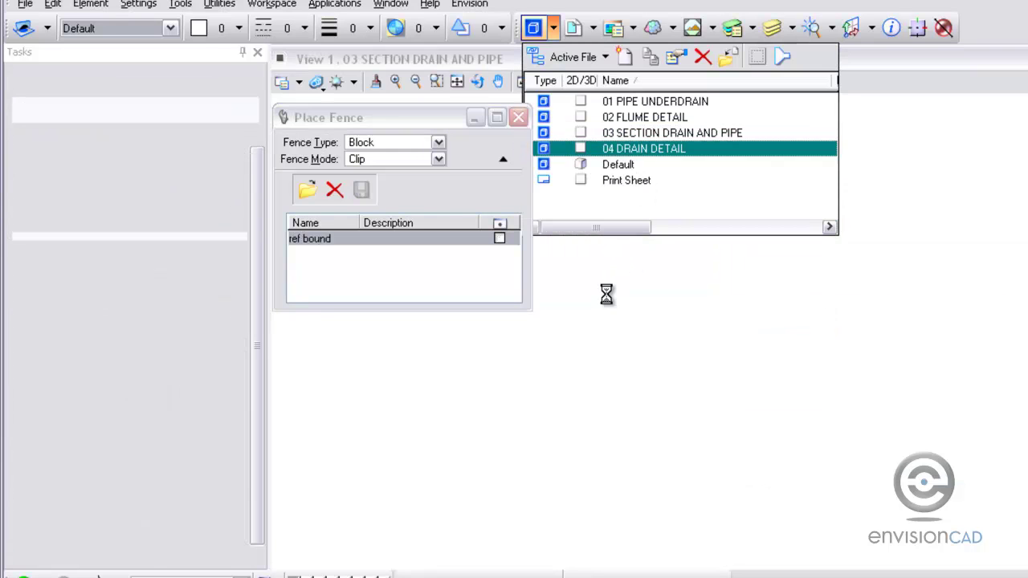
{"action": "left_click", "coordinate": [503, 159]}
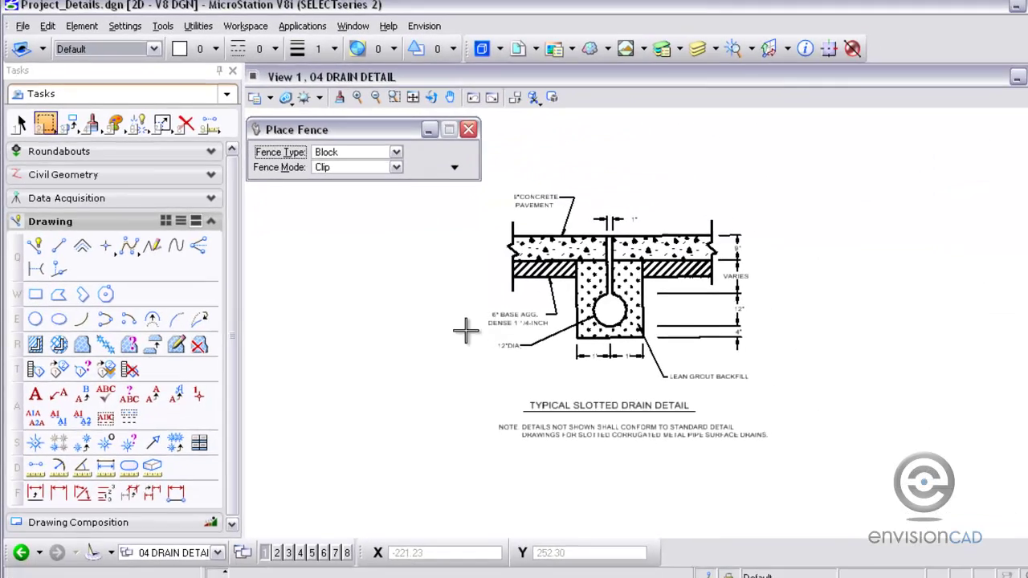
{"action": "middle_click_drag", "start_coordinate": [533, 337], "coordinate": [583, 315]}
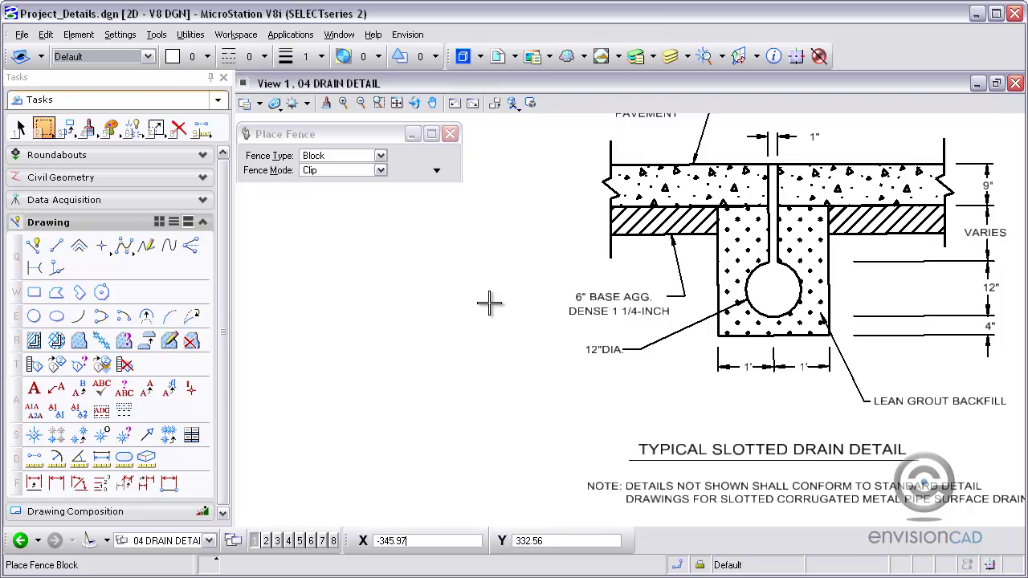
{"action": "scroll", "coordinate": [489, 303], "scroll_direction": "down", "scroll_amount": 1}
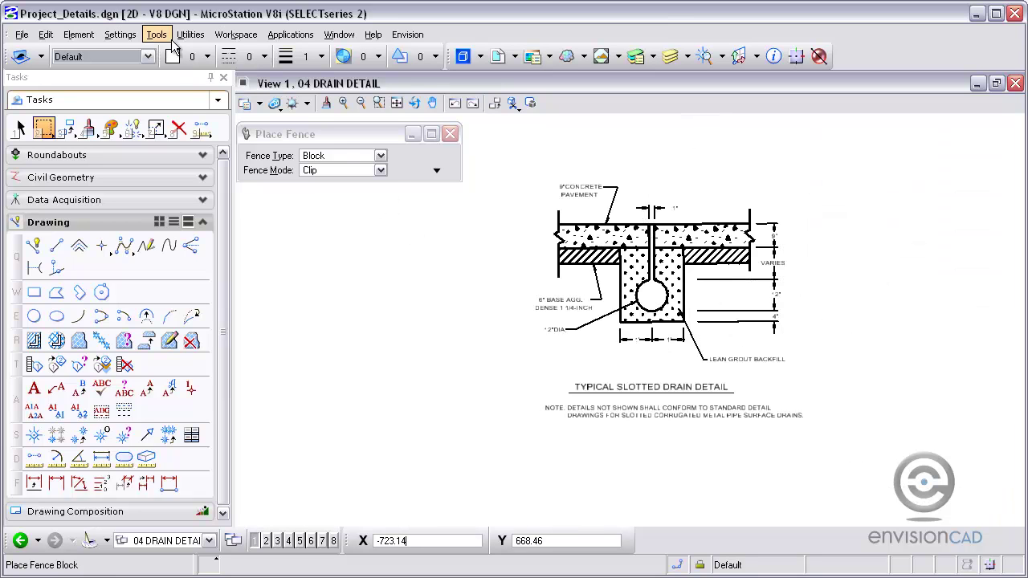
- Select all 312 elements of the Detail Only group via Utilities > Named Groups
{"action": "left_click", "coordinate": [190, 36]}
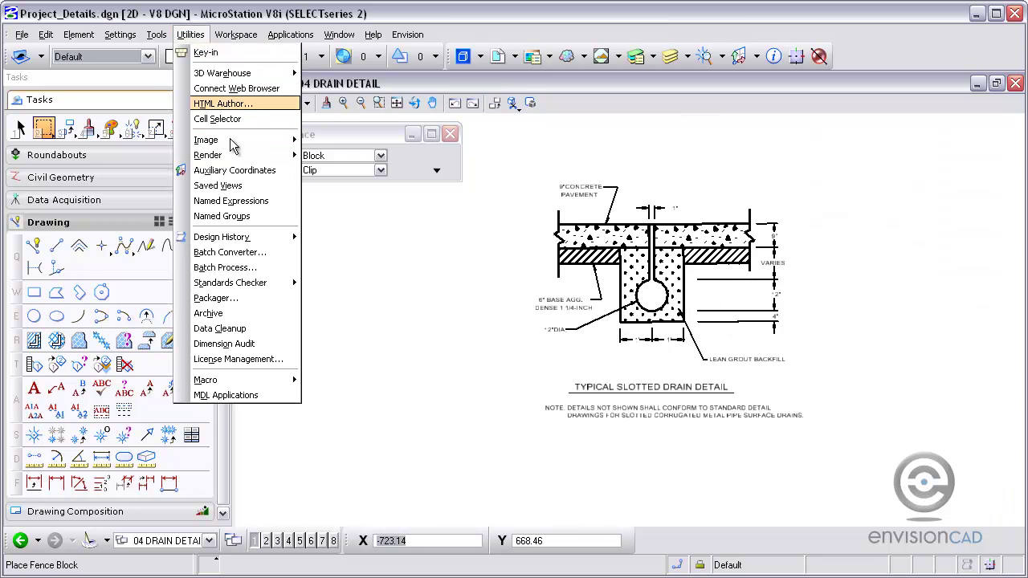
{"action": "left_click", "coordinate": [223, 216]}
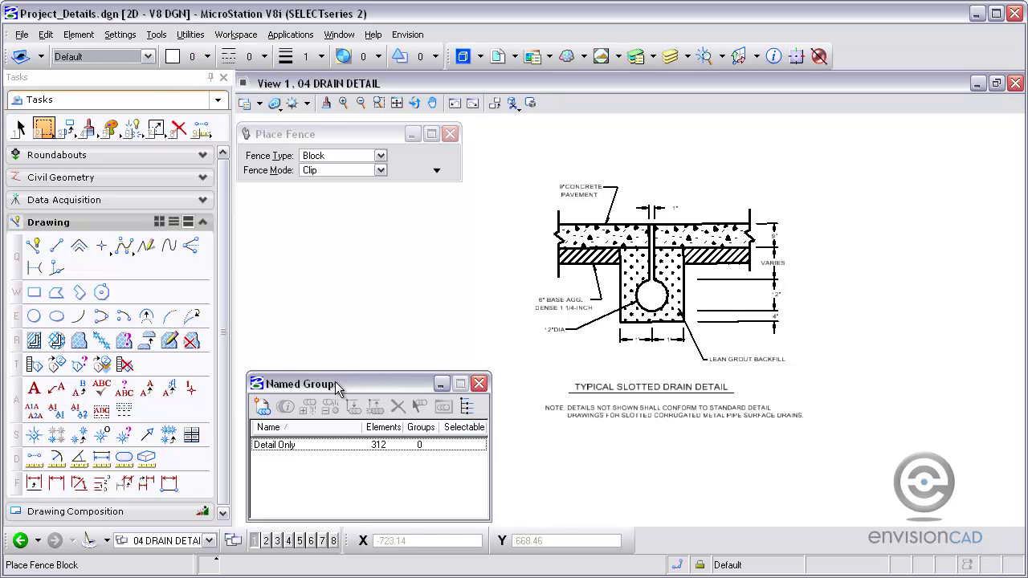
{"action": "left_click_drag", "start_coordinate": [331, 383], "coordinate": [330, 252]}
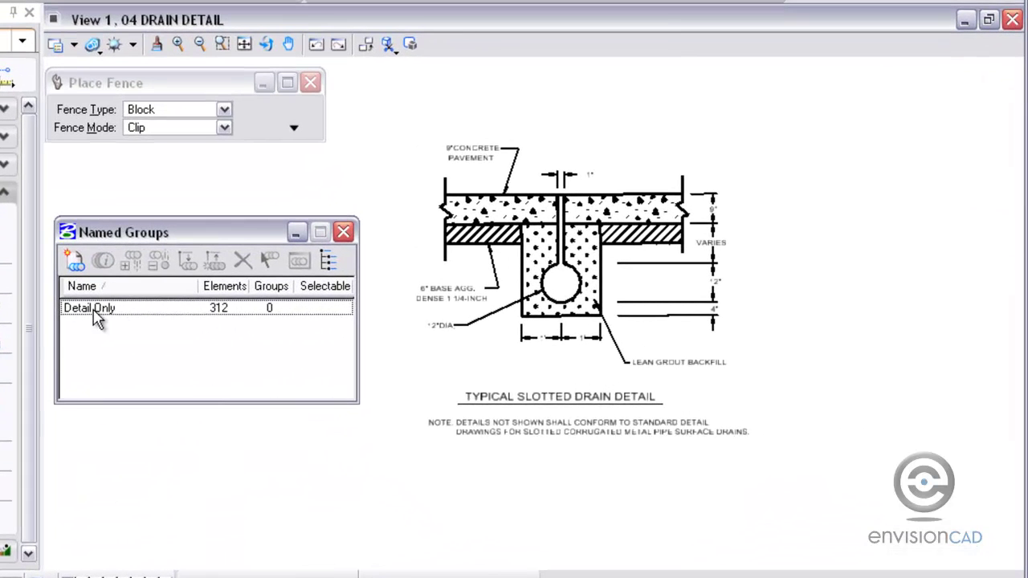
{"action": "left_click", "coordinate": [126, 312]}
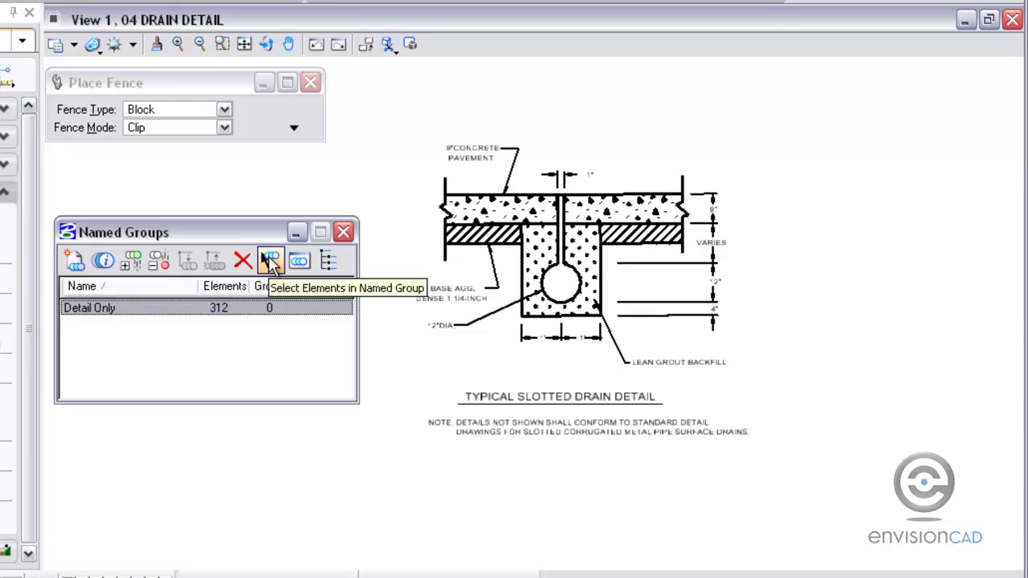
{"action": "left_click", "coordinate": [271, 263]}
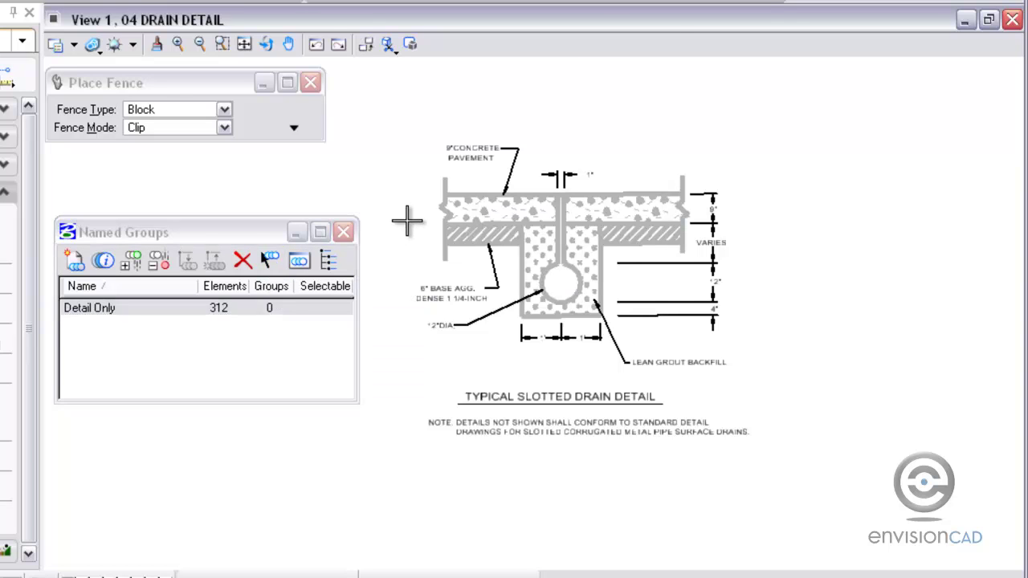
{"action": "scroll", "coordinate": [408, 220], "scroll_direction": "up", "scroll_amount": 3}
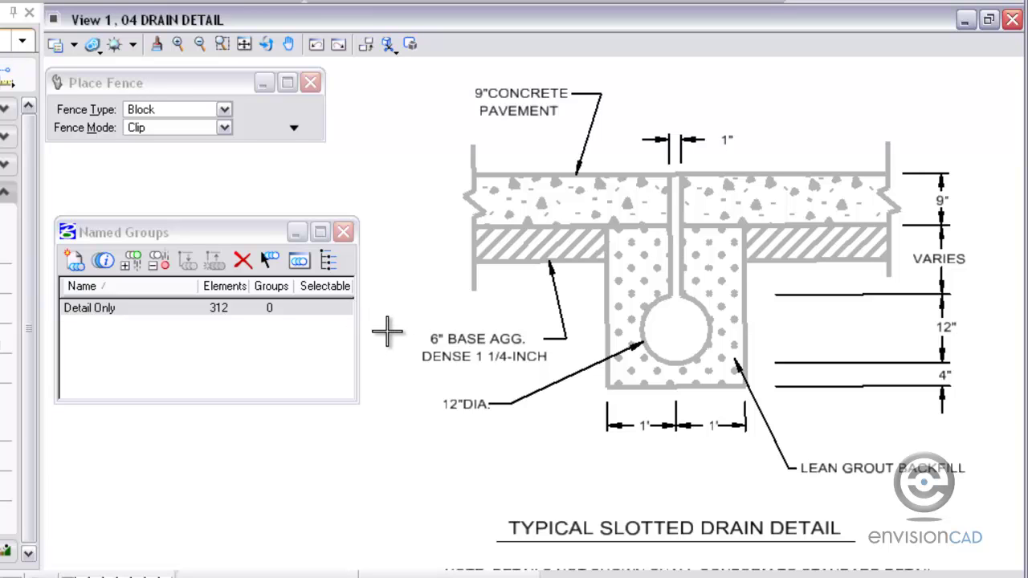
- Close Named Groups and return to the Print Sheet model
{"action": "left_click", "coordinate": [343, 232]}
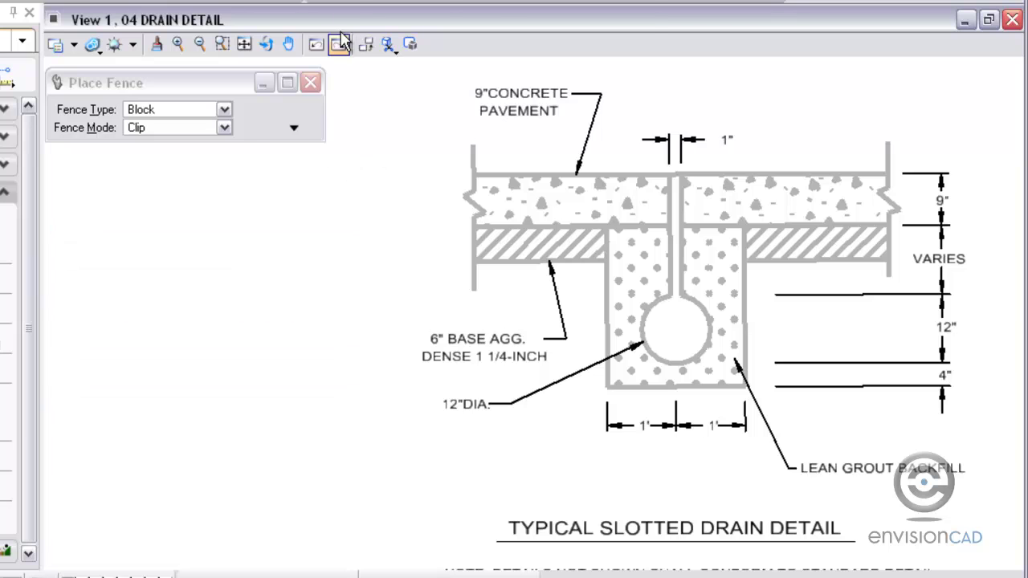
{"action": "left_click", "coordinate": [349, 2]}
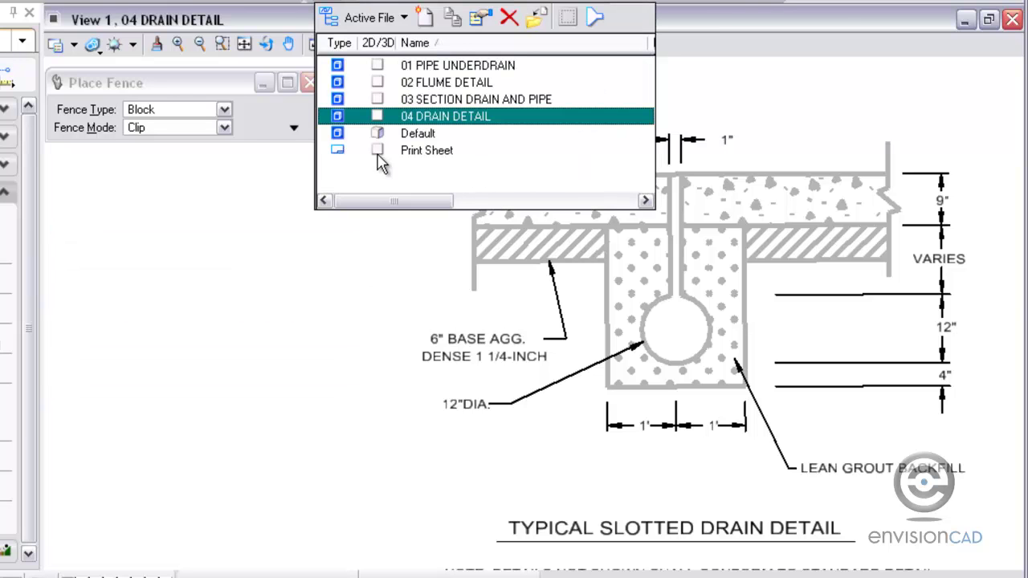
{"action": "double_click", "coordinate": [424, 151]}
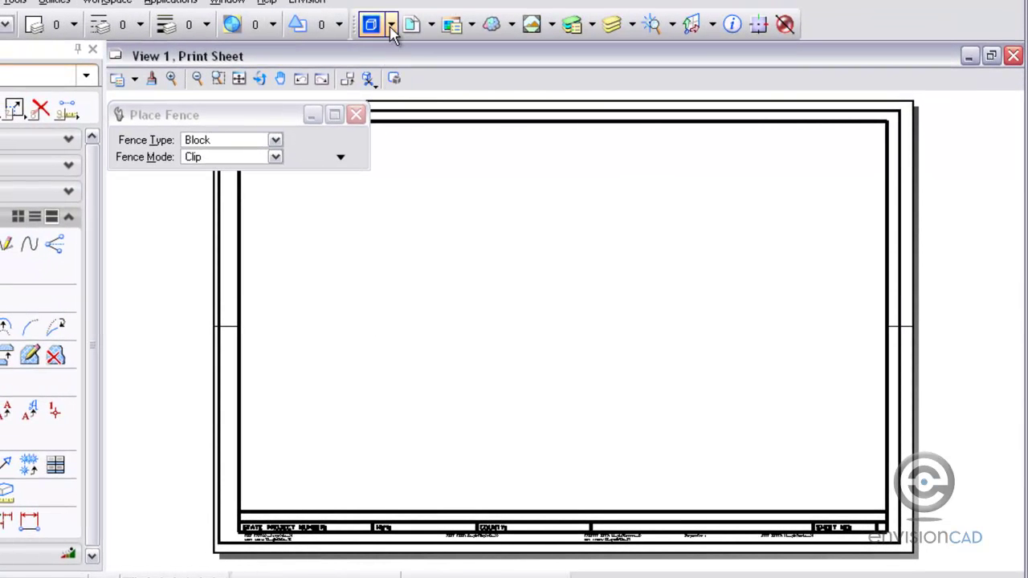
- Attach Project_Details.dgn model 01 PIPE UNDERDRAIN as a reference with Coincident orientation
{"action": "left_click", "coordinate": [428, 25]}
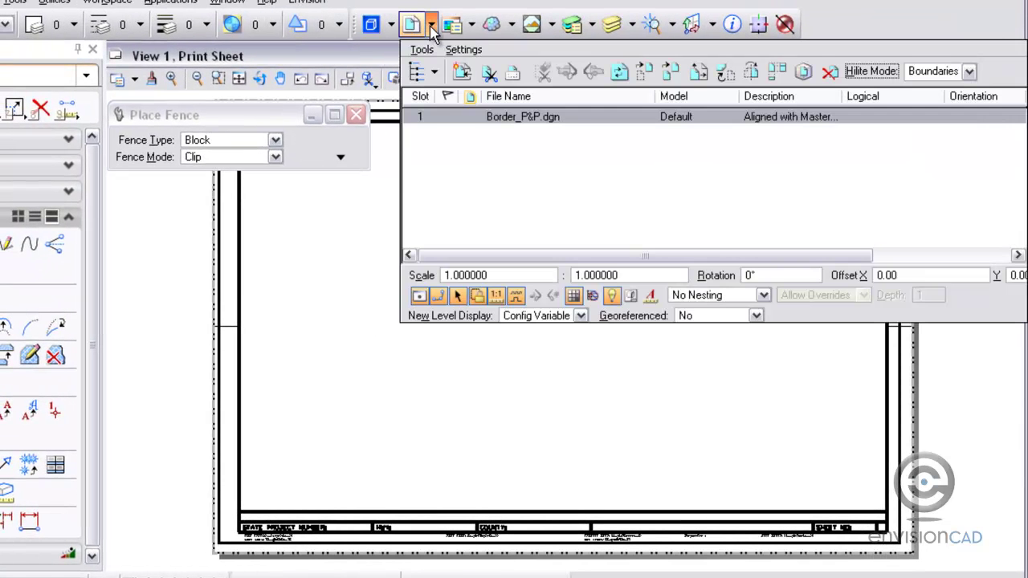
{"action": "left_click", "coordinate": [460, 72]}
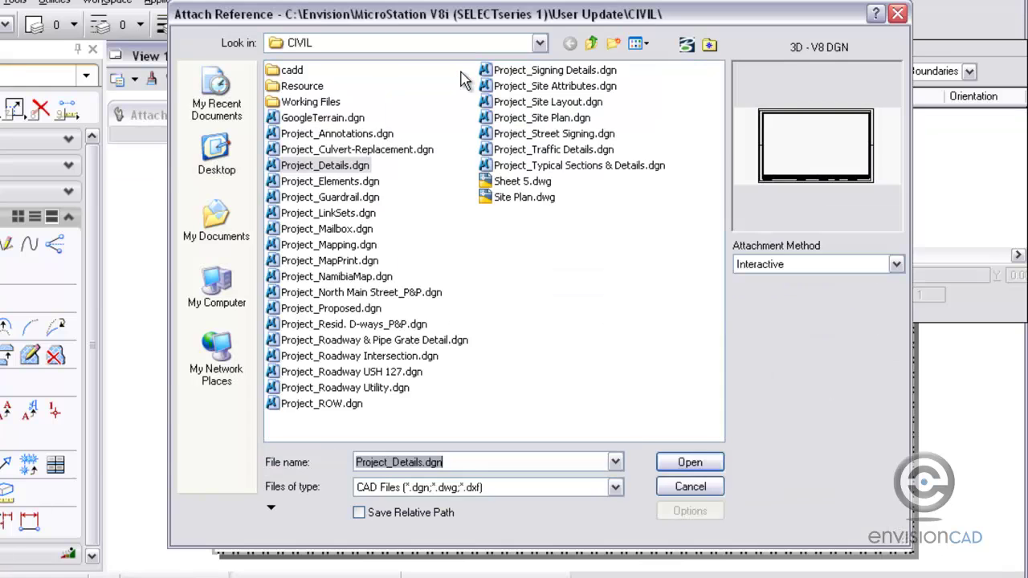
{"action": "left_click", "coordinate": [304, 166]}
{"action": "left_click", "coordinate": [687, 464]}
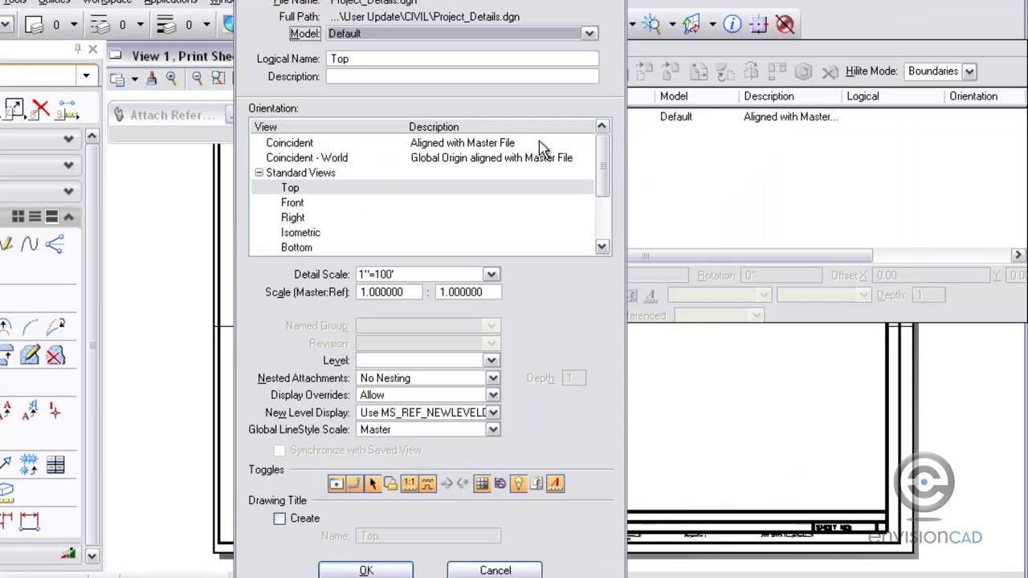
{"action": "left_click", "coordinate": [345, 36]}
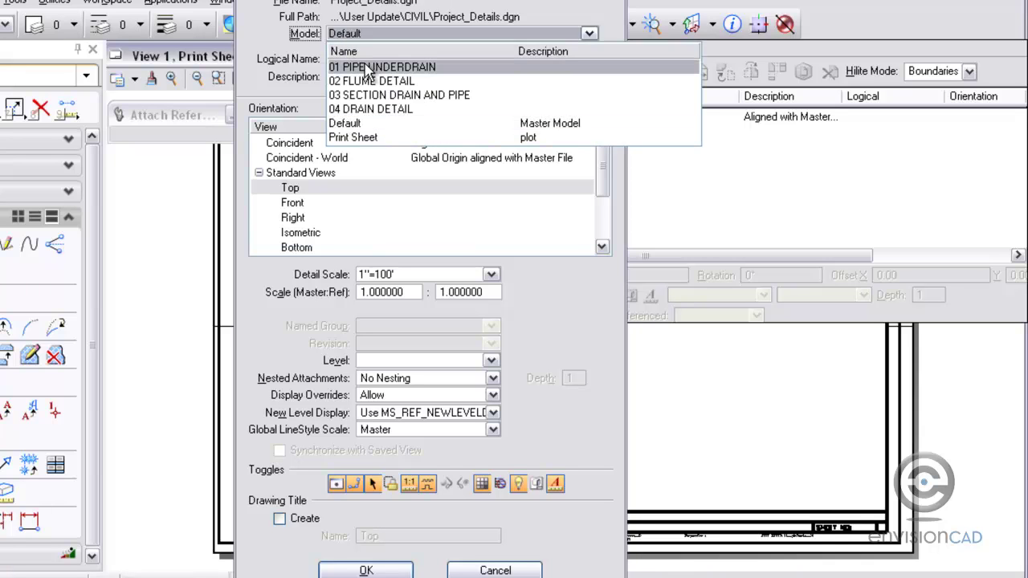
{"action": "left_click", "coordinate": [367, 69]}
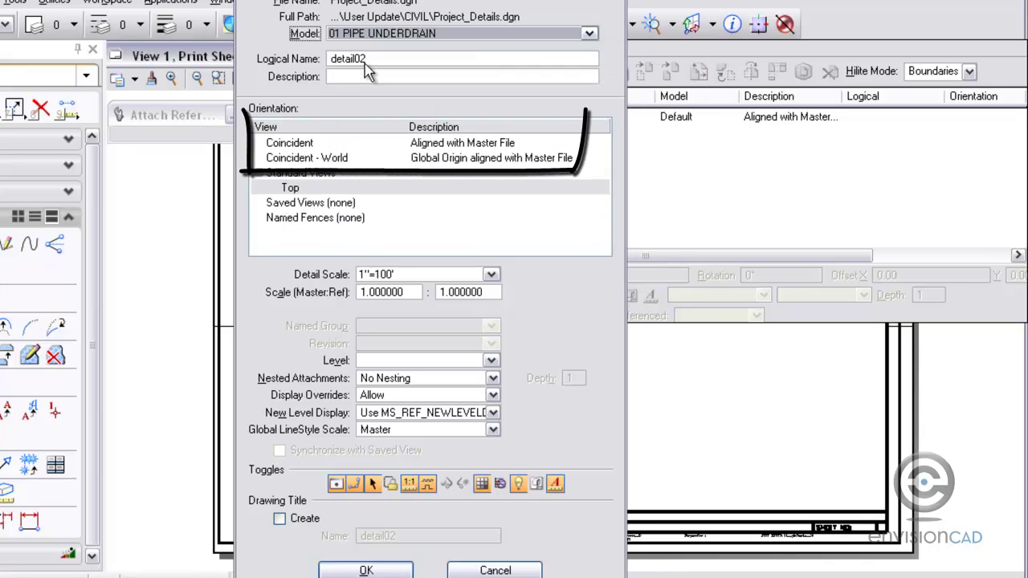
{"action": "left_click", "coordinate": [302, 146]}
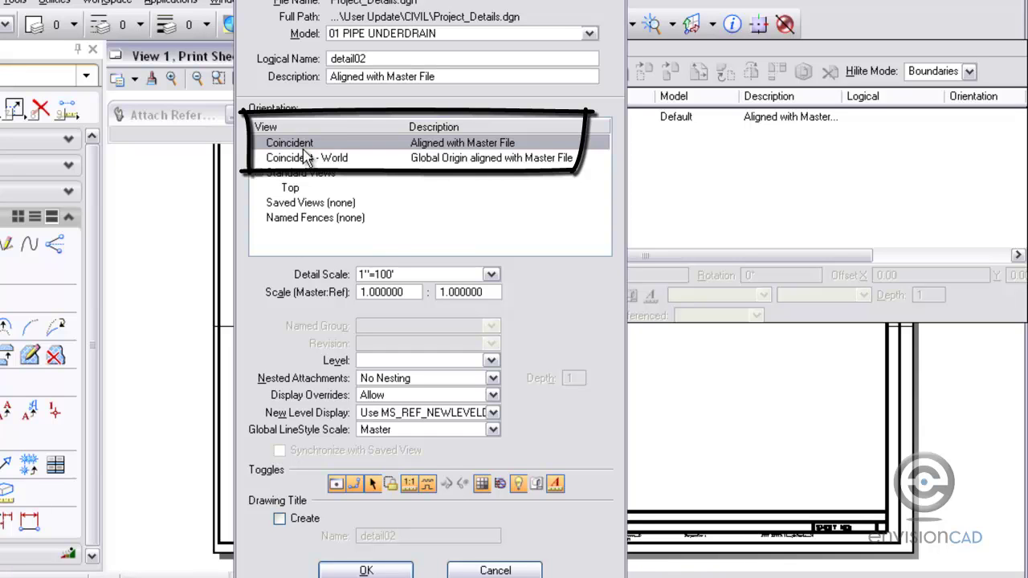
{"action": "left_click", "coordinate": [304, 157]}
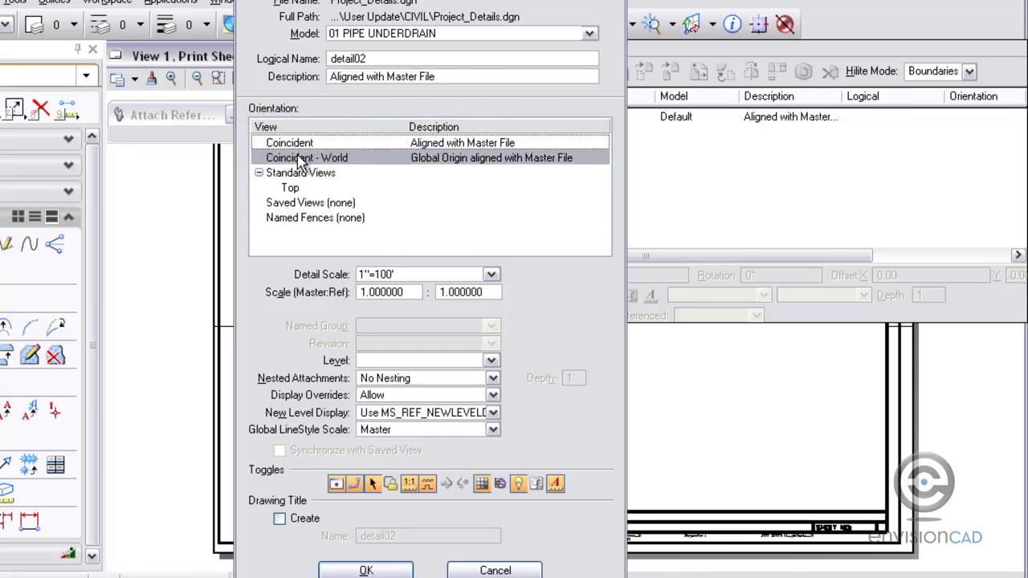
{"action": "left_click", "coordinate": [299, 144]}
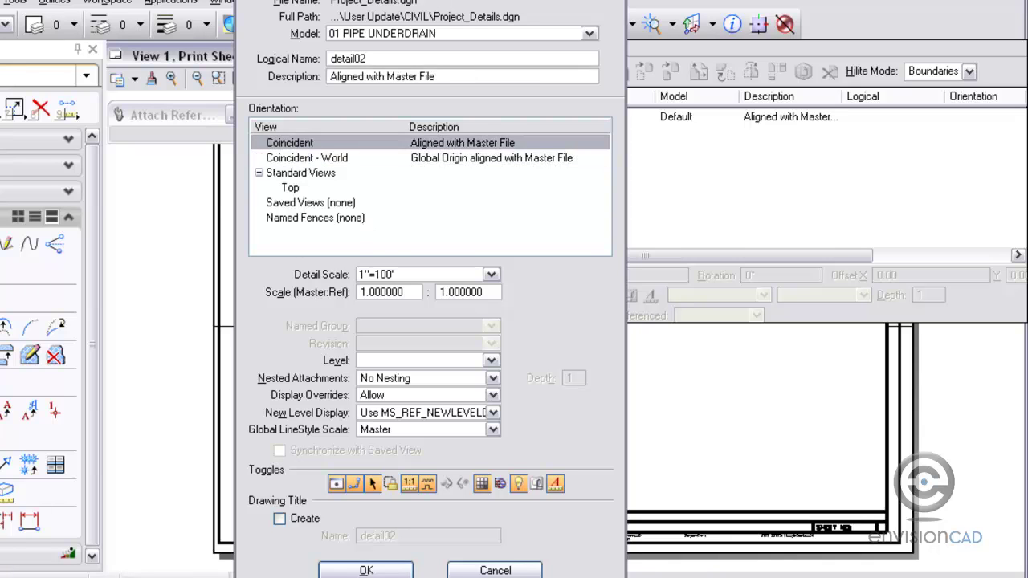
{"action": "left_click", "coordinate": [345, 569]}
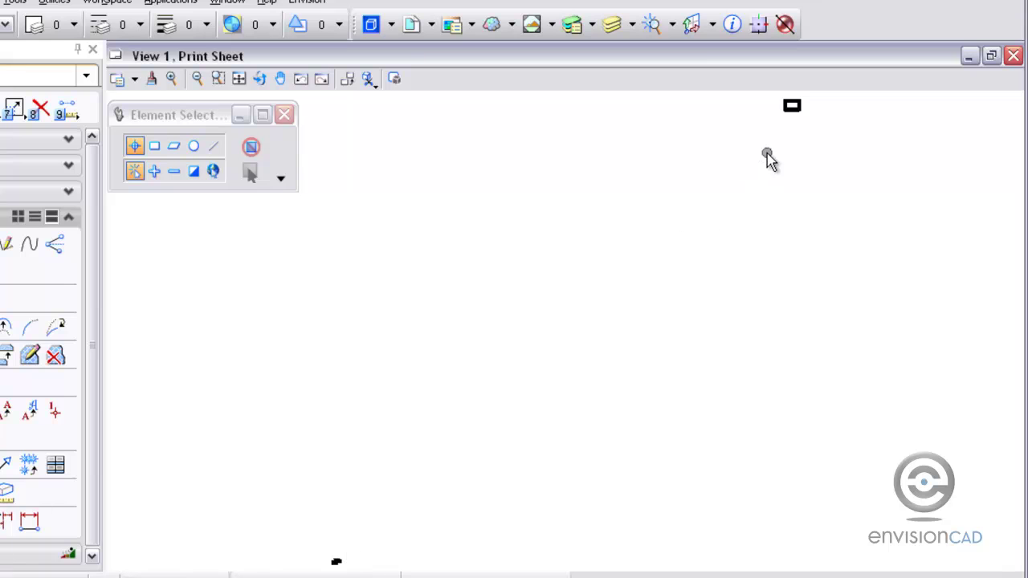
{"action": "left_click", "coordinate": [432, 25]}
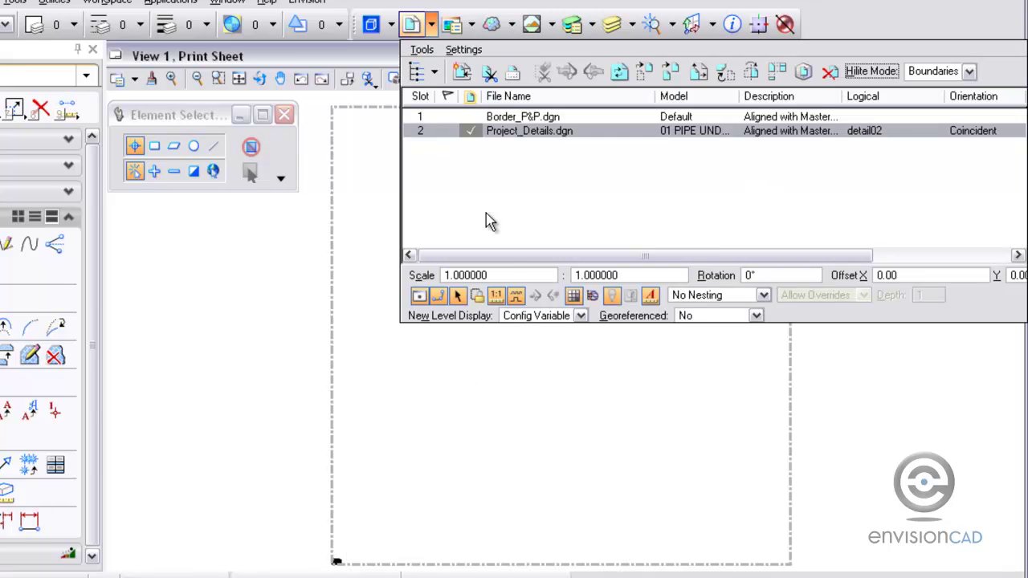
{"action": "left_click_drag", "start_coordinate": [503, 259], "coordinate": [672, 274]}
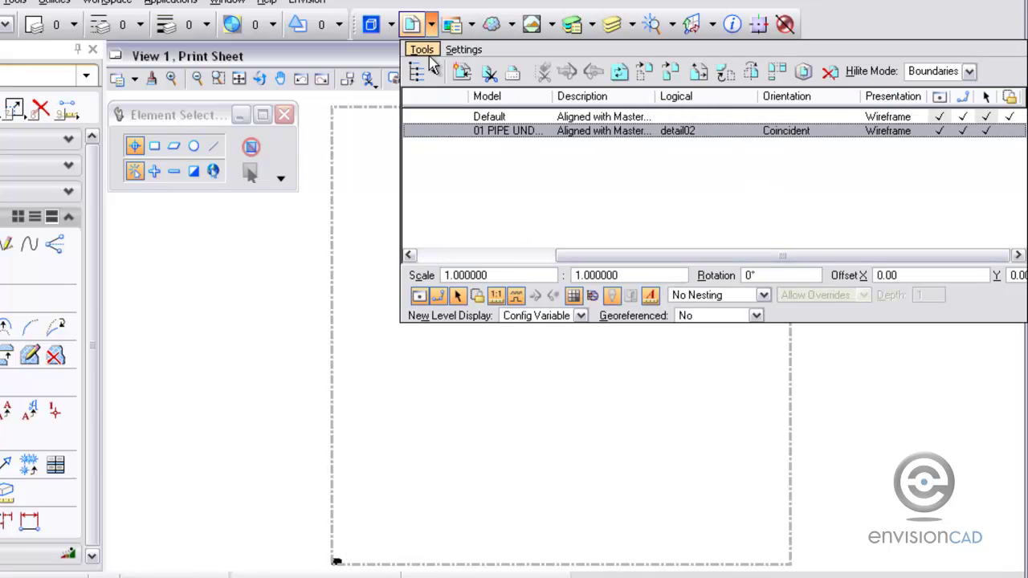
{"action": "left_click", "coordinate": [416, 26]}
{"action": "left_click", "coordinate": [432, 26]}
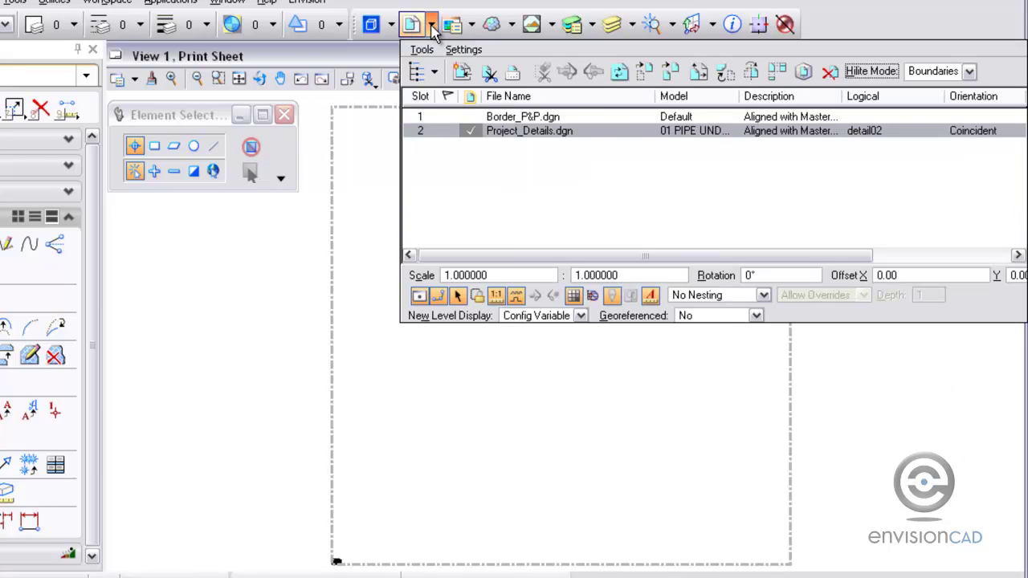
{"action": "left_click_drag", "start_coordinate": [500, 255], "coordinate": [829, 233]}
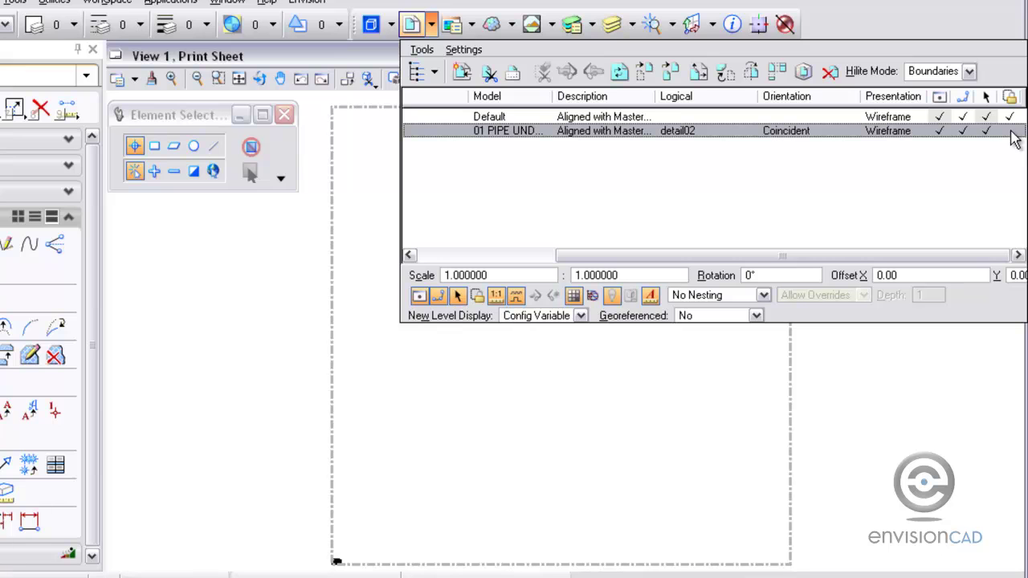
{"action": "left_click_drag", "start_coordinate": [690, 257], "coordinate": [414, 294]}
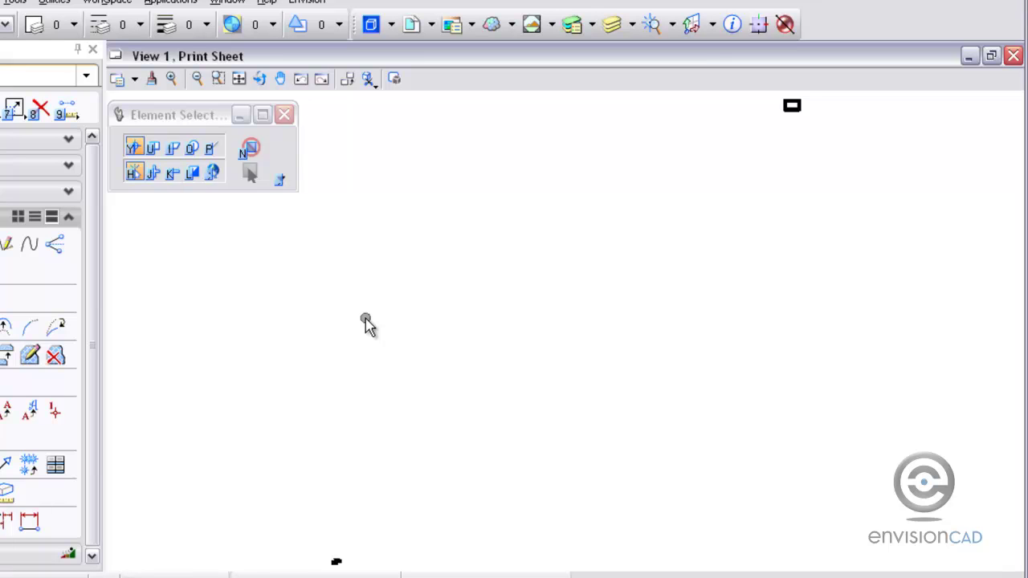
- Move the attached pipe underdrain outfall detail inside the sheet border above the title block
{"action": "key", "text": "2"}
{"action": "key", "text": "2"}
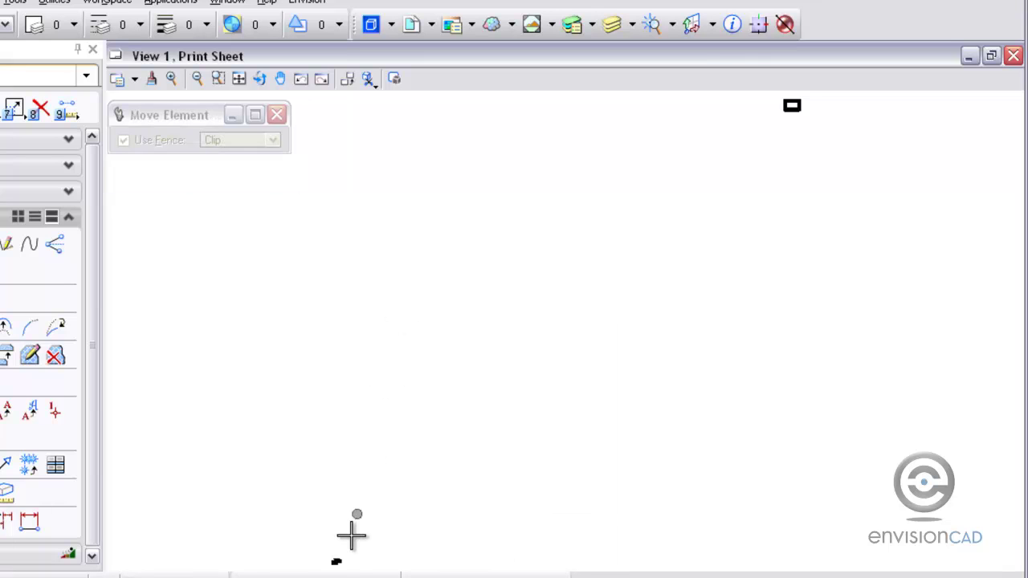
{"action": "left_click", "coordinate": [333, 563]}
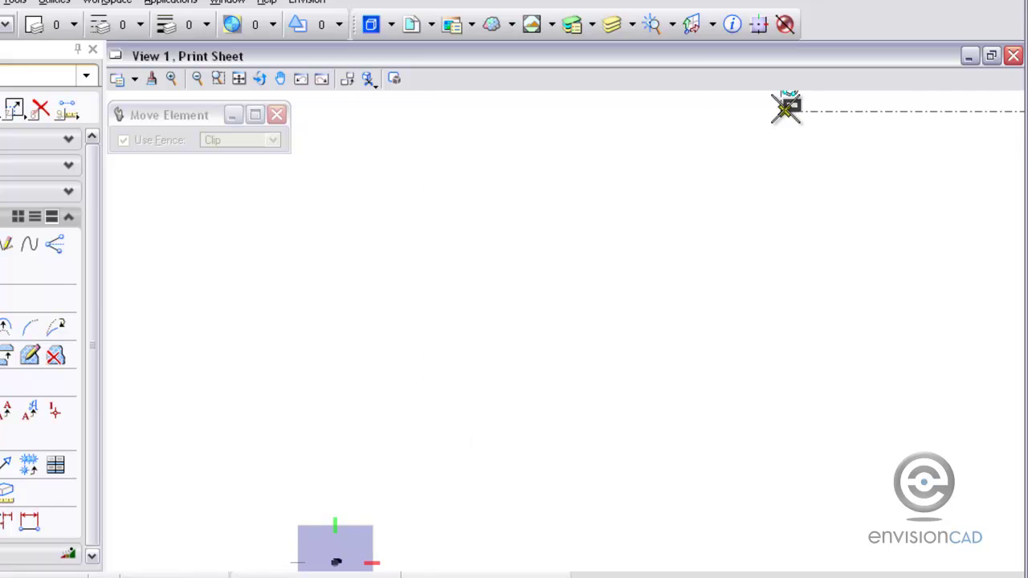
{"action": "left_click", "coordinate": [787, 106]}
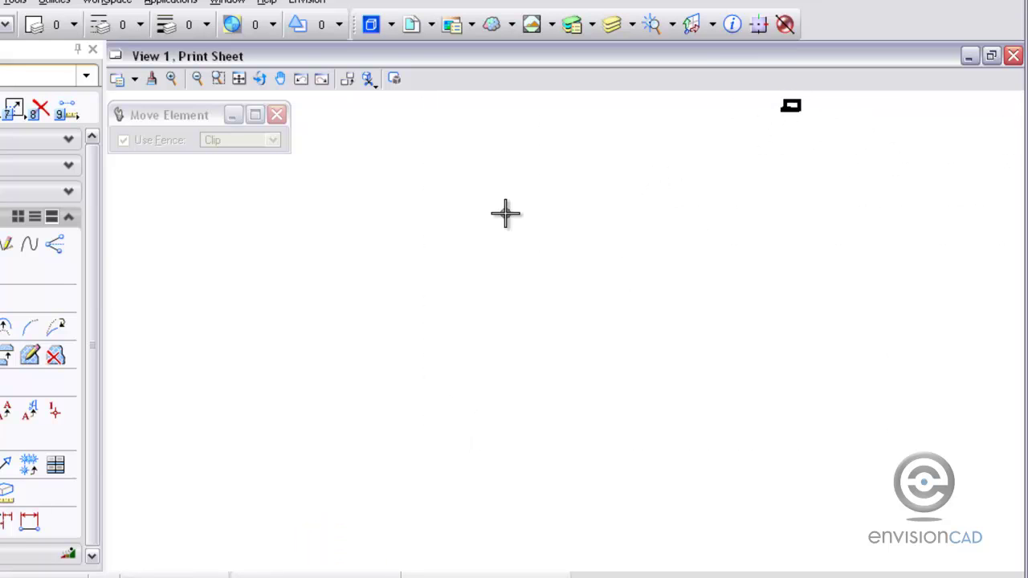
{"action": "left_click", "coordinate": [394, 78]}
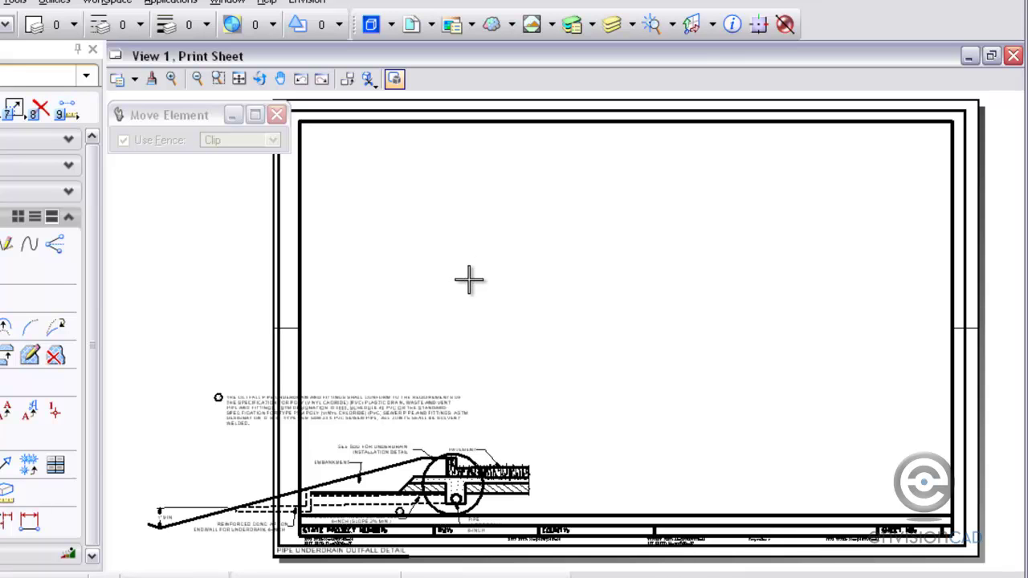
{"action": "left_click", "coordinate": [415, 397]}
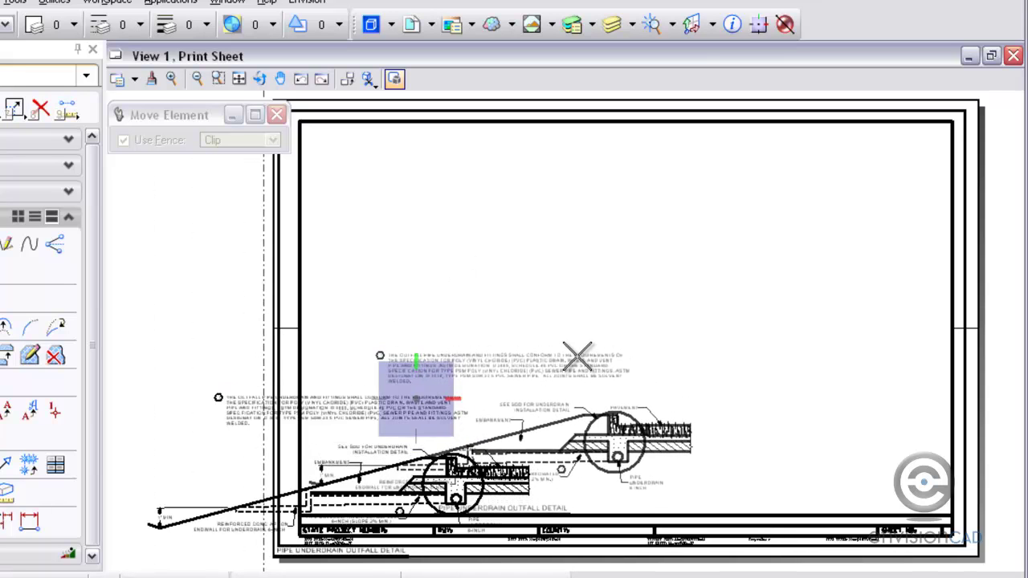
{"action": "left_click", "coordinate": [579, 348]}
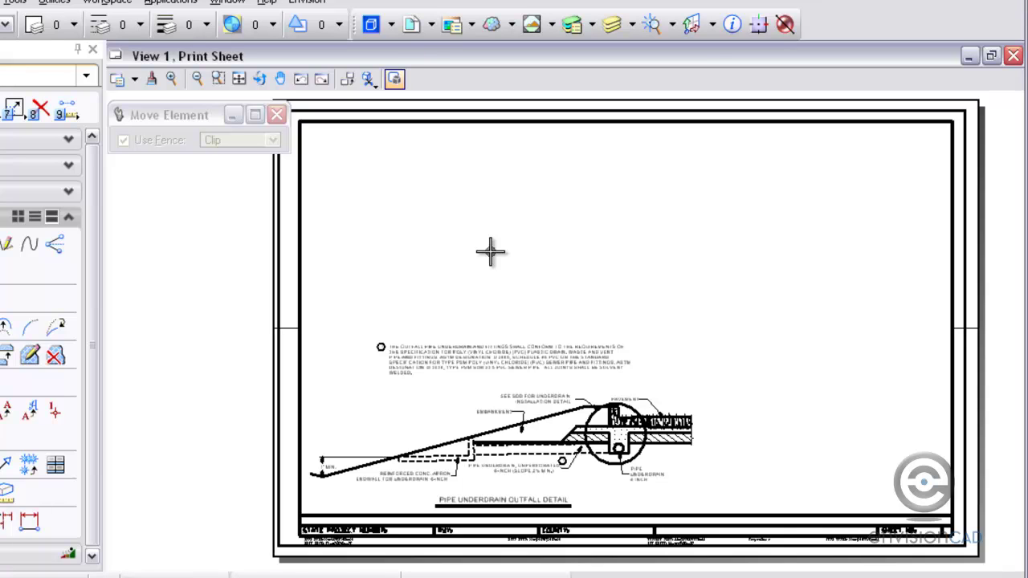
- Attach 02 FLUME DETAIL through its Flume Detail saved view and place it at the upper left
{"action": "left_click", "coordinate": [433, 27]}
{"action": "left_click", "coordinate": [460, 71]}
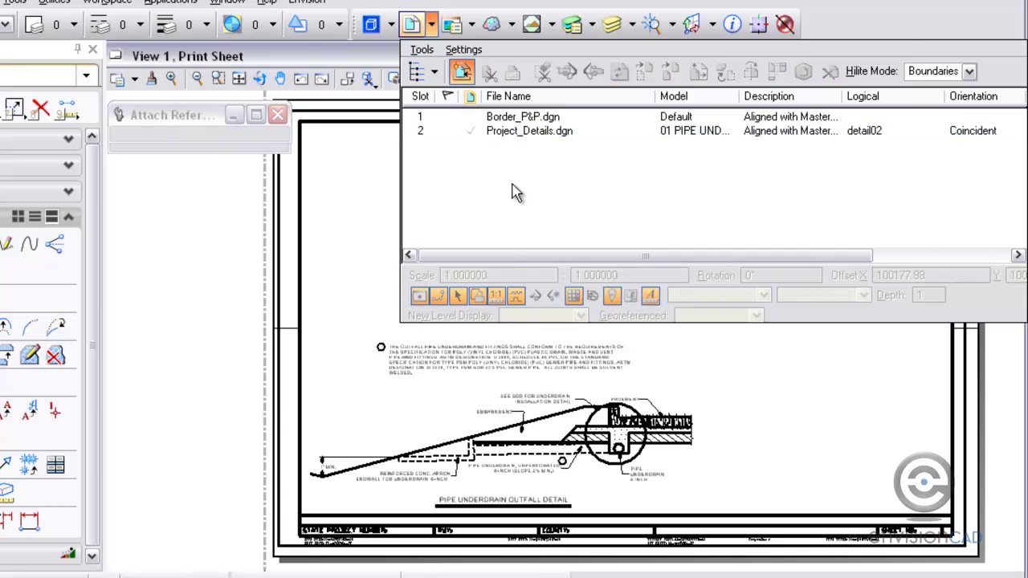
{"action": "left_click", "coordinate": [294, 171]}
{"action": "left_click", "coordinate": [688, 464]}
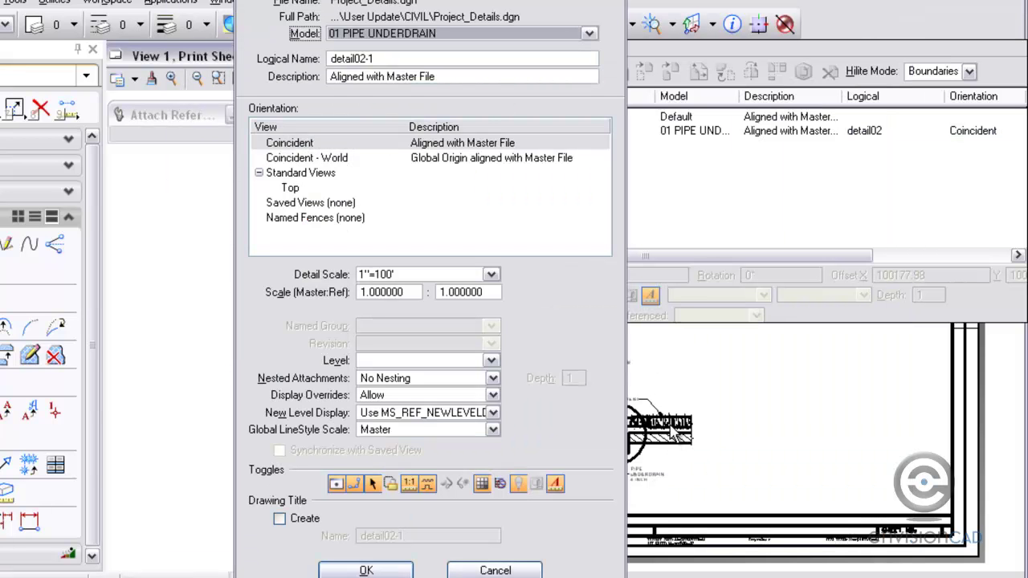
{"action": "left_click", "coordinate": [384, 40]}
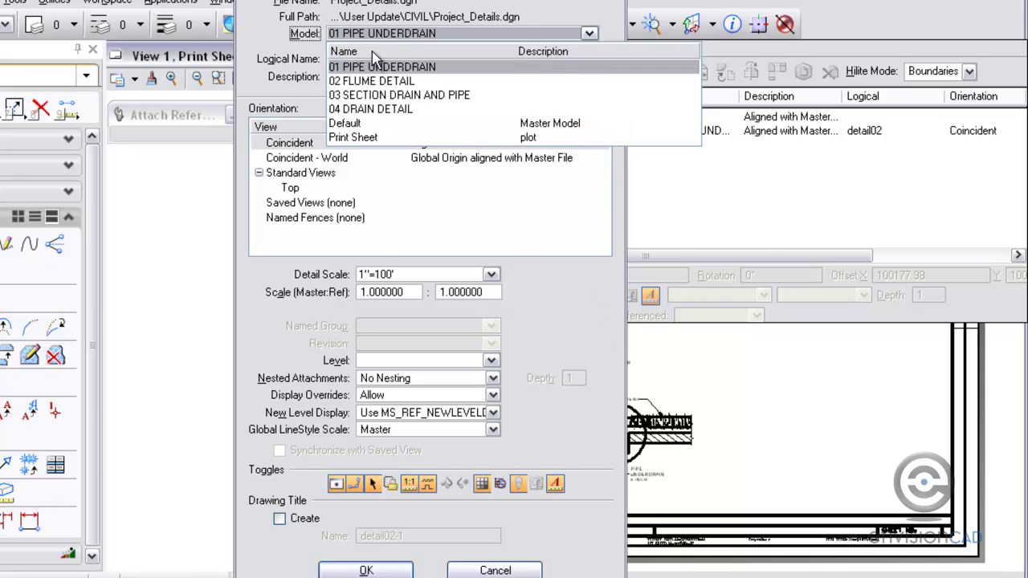
{"action": "left_click", "coordinate": [361, 77]}
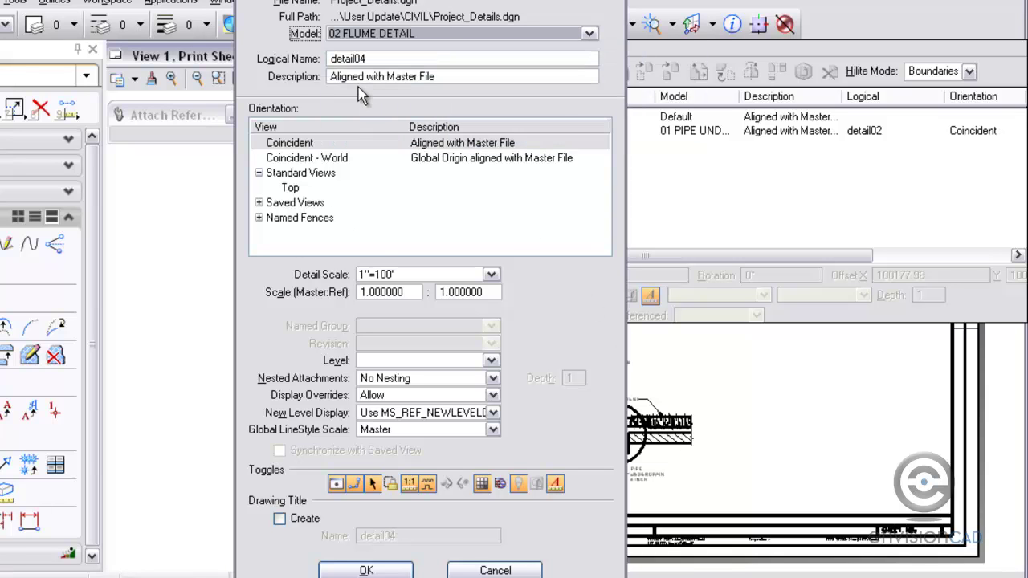
{"action": "left_click", "coordinate": [295, 203]}
{"action": "double_click", "coordinate": [295, 203]}
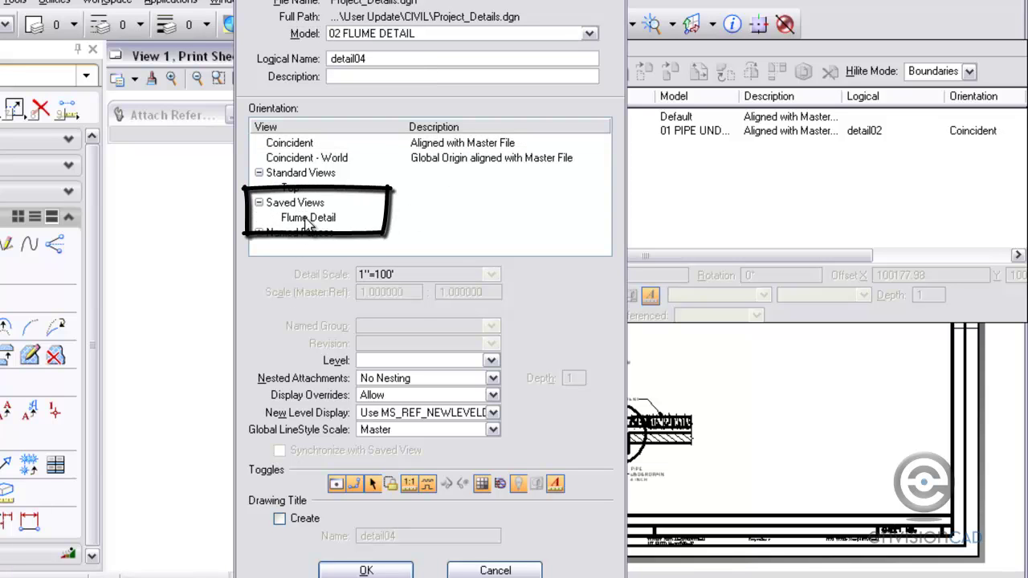
{"action": "left_click", "coordinate": [307, 218]}
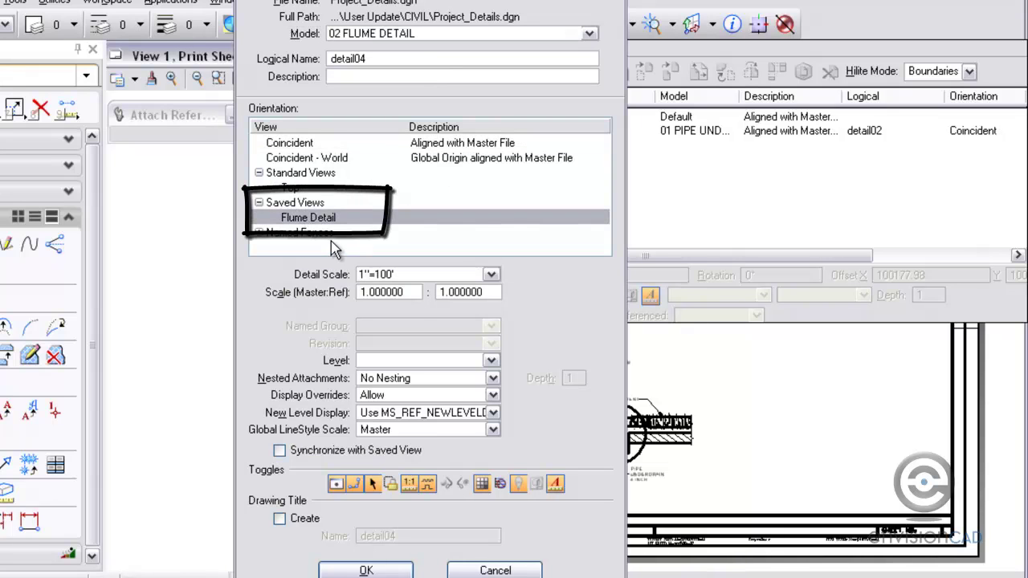
{"action": "left_click", "coordinate": [366, 570]}
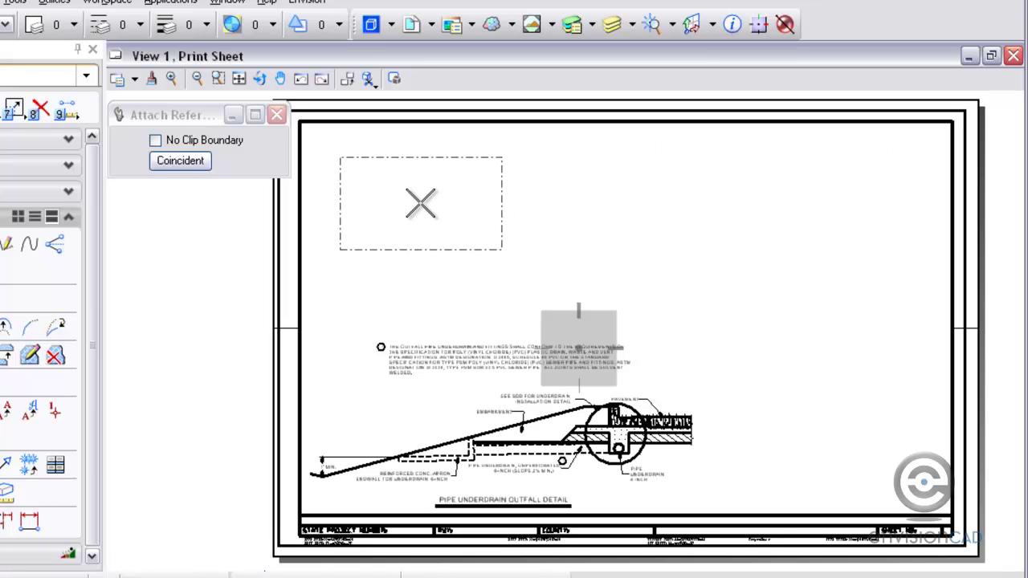
{"action": "left_click", "coordinate": [421, 203]}
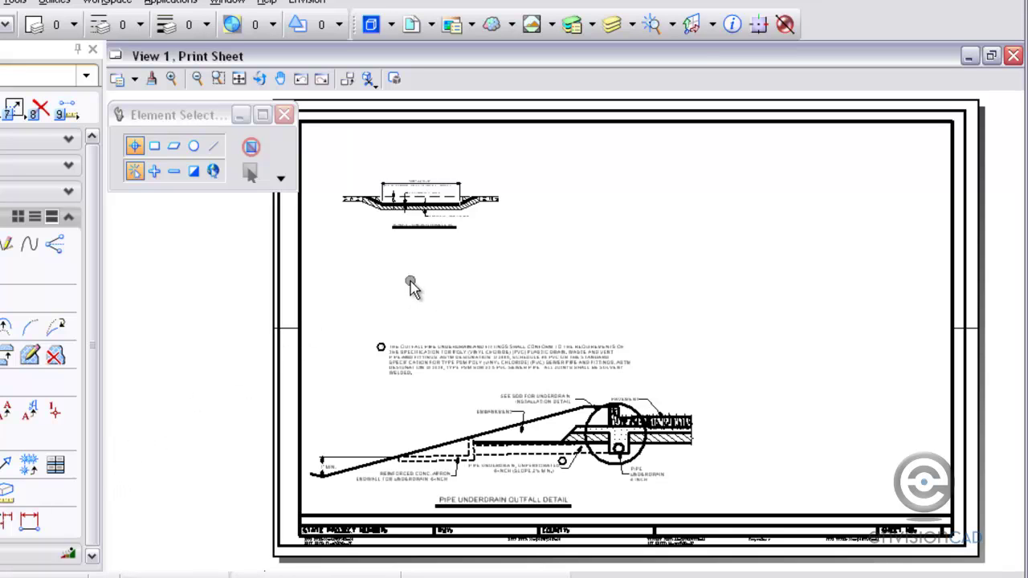
- Attach 03 SECTION DRAIN AND PIPE clipped by the Ref Clip fence at 1"=100', placed upper right
{"action": "left_click", "coordinate": [412, 25]}
{"action": "left_click", "coordinate": [461, 73]}
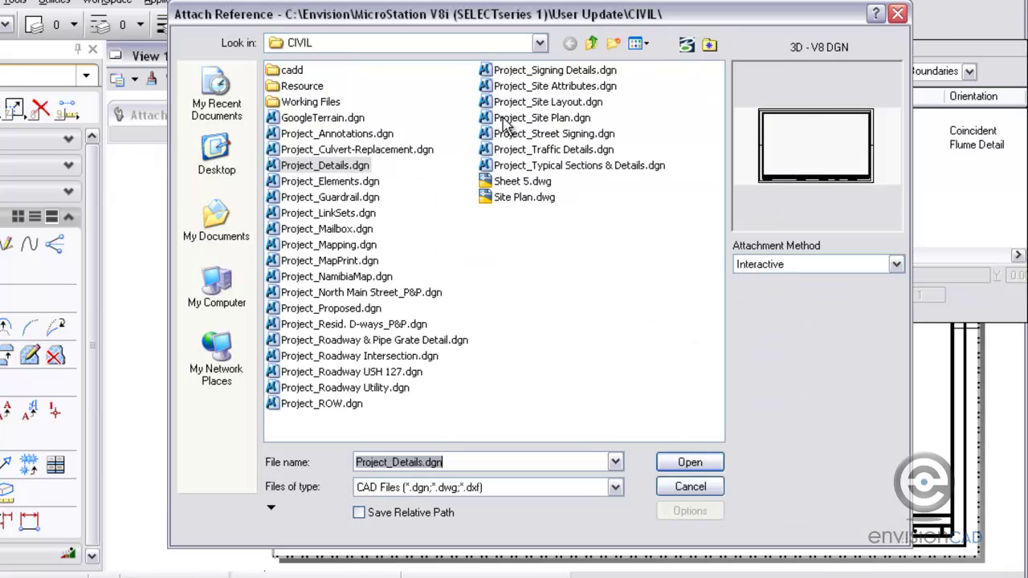
{"action": "left_click", "coordinate": [672, 467]}
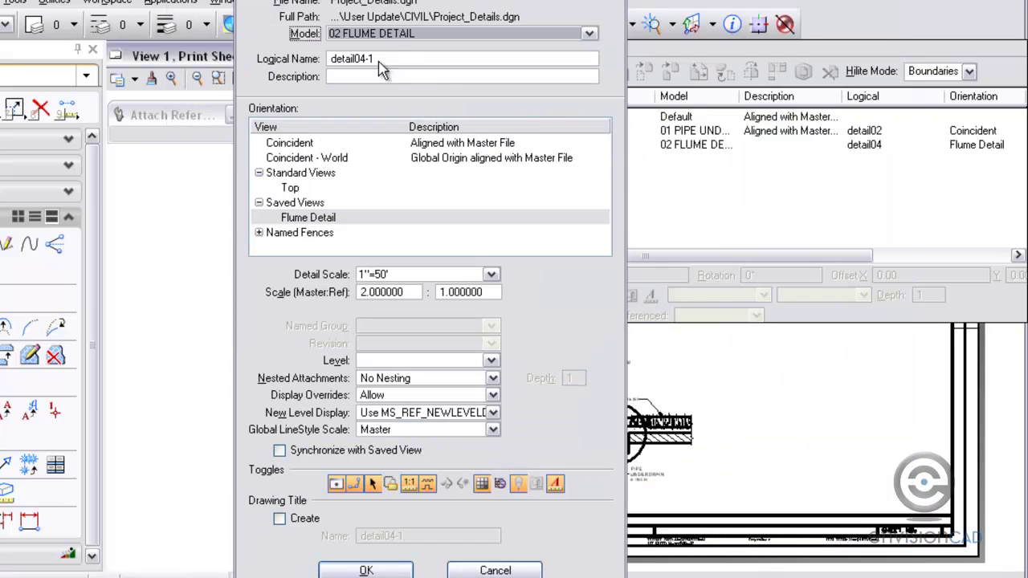
{"action": "left_click", "coordinate": [399, 34]}
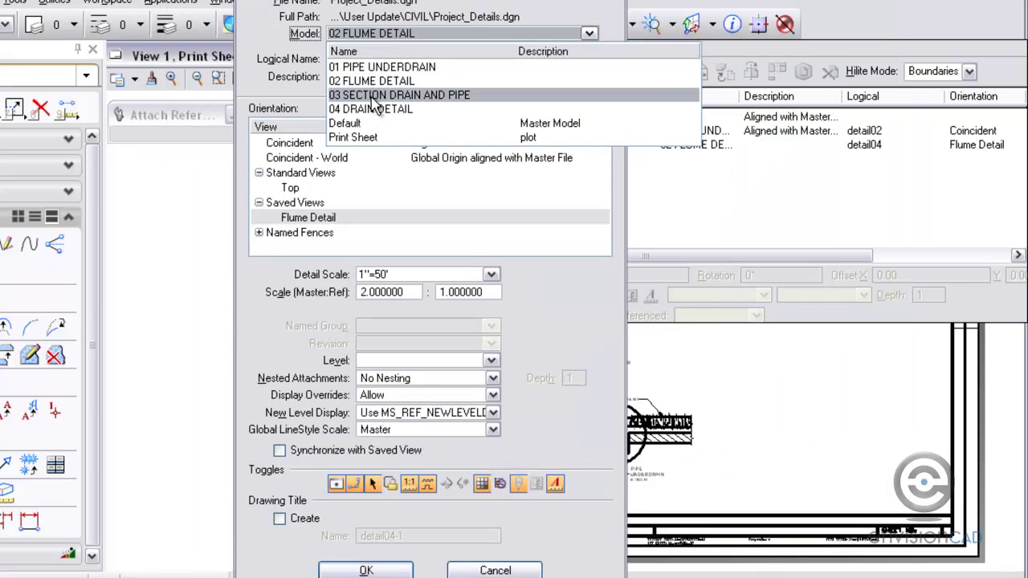
{"action": "left_click", "coordinate": [373, 95]}
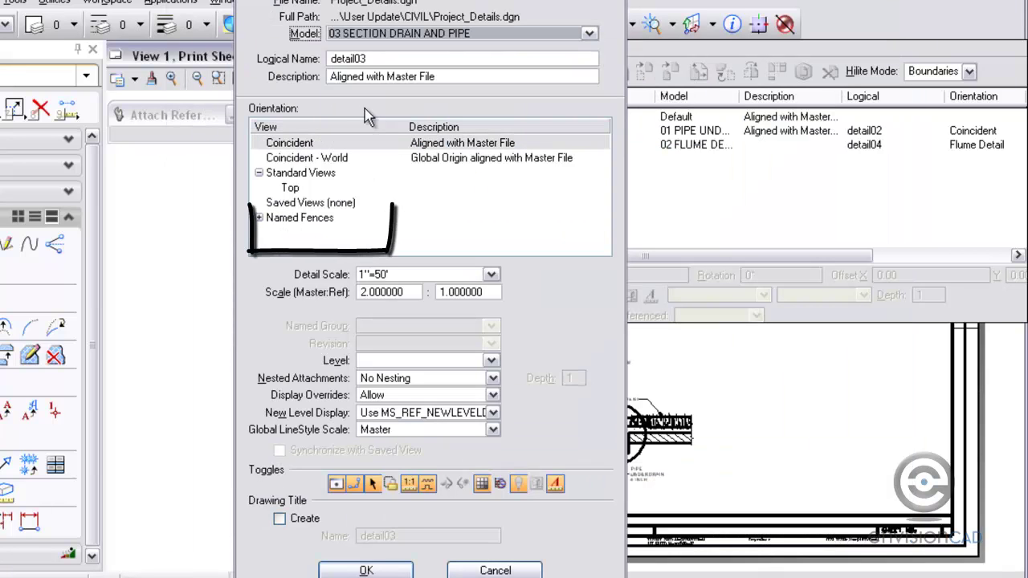
{"action": "left_click", "coordinate": [259, 218]}
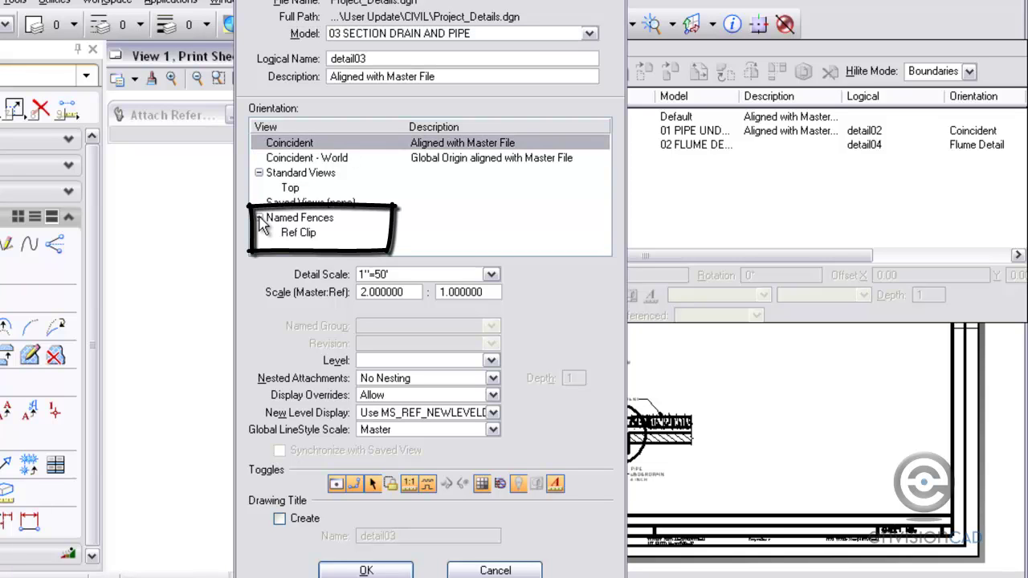
{"action": "left_click", "coordinate": [298, 236]}
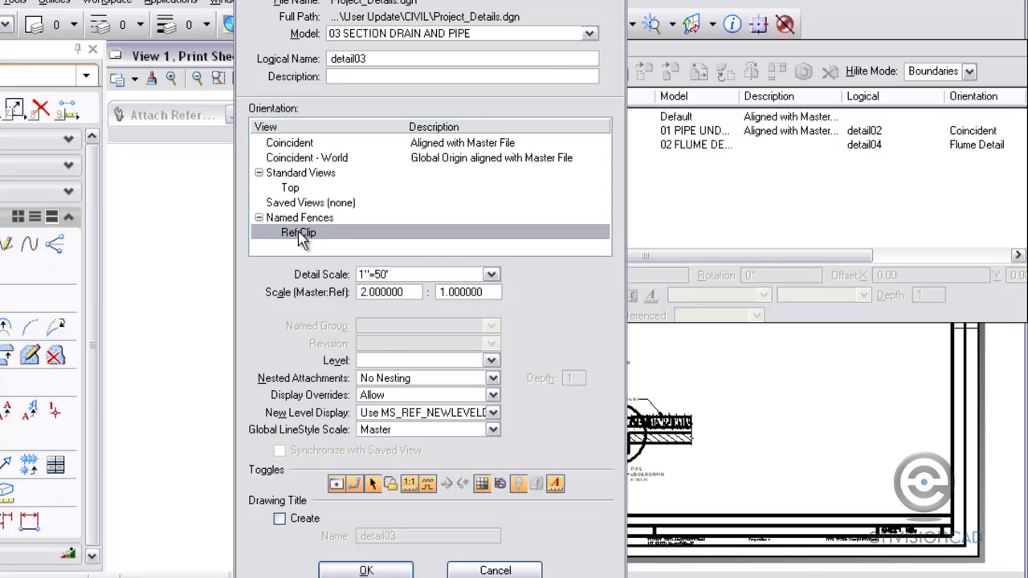
{"action": "left_click", "coordinate": [414, 276]}
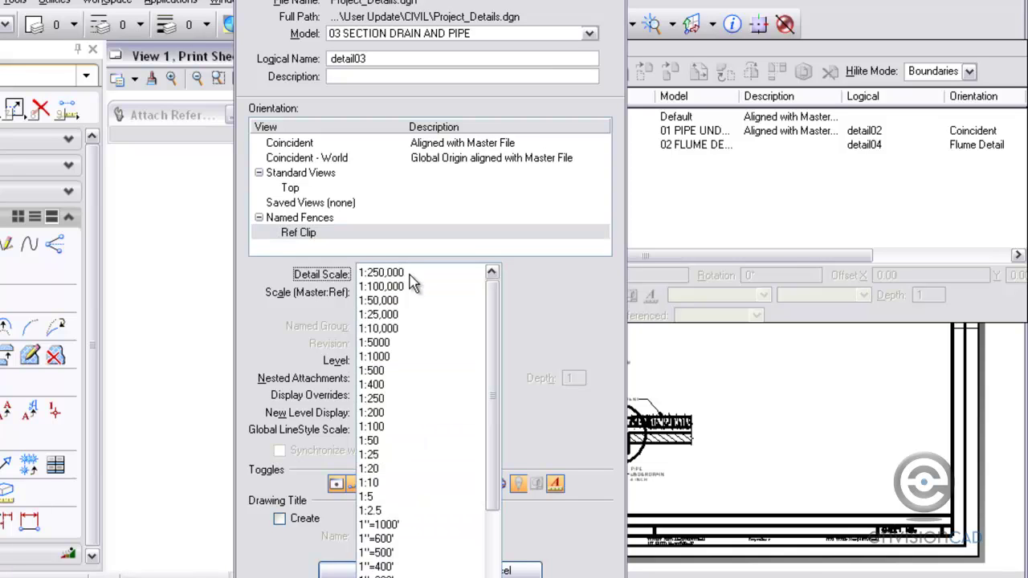
{"action": "left_click", "coordinate": [418, 577]}
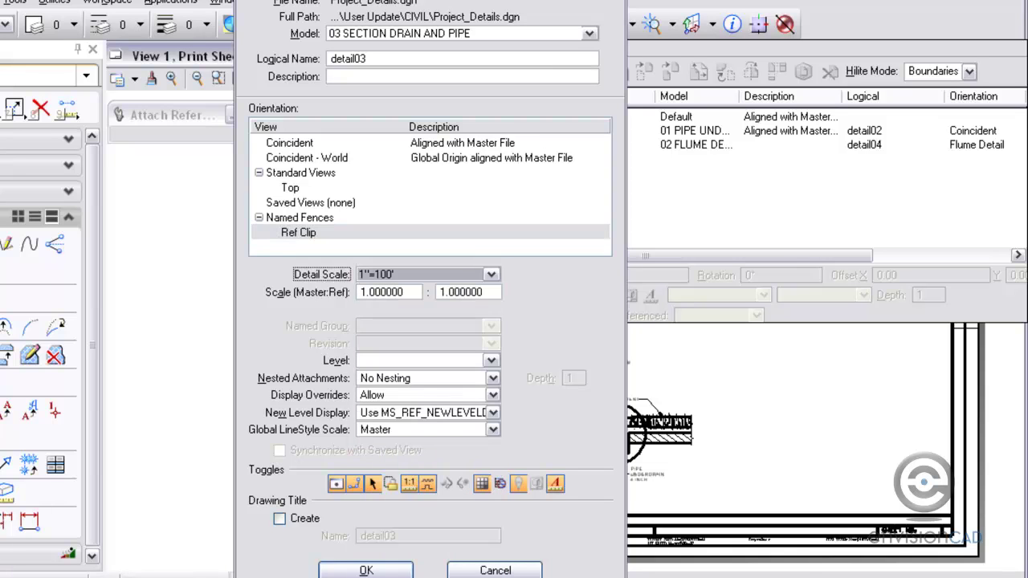
{"action": "left_click", "coordinate": [368, 570]}
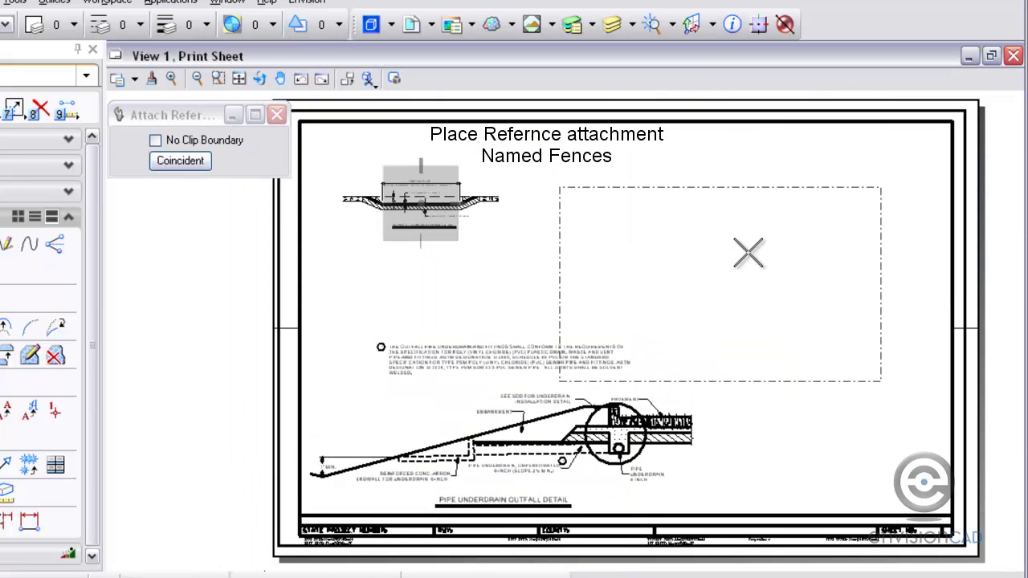
{"action": "left_click", "coordinate": [777, 225]}
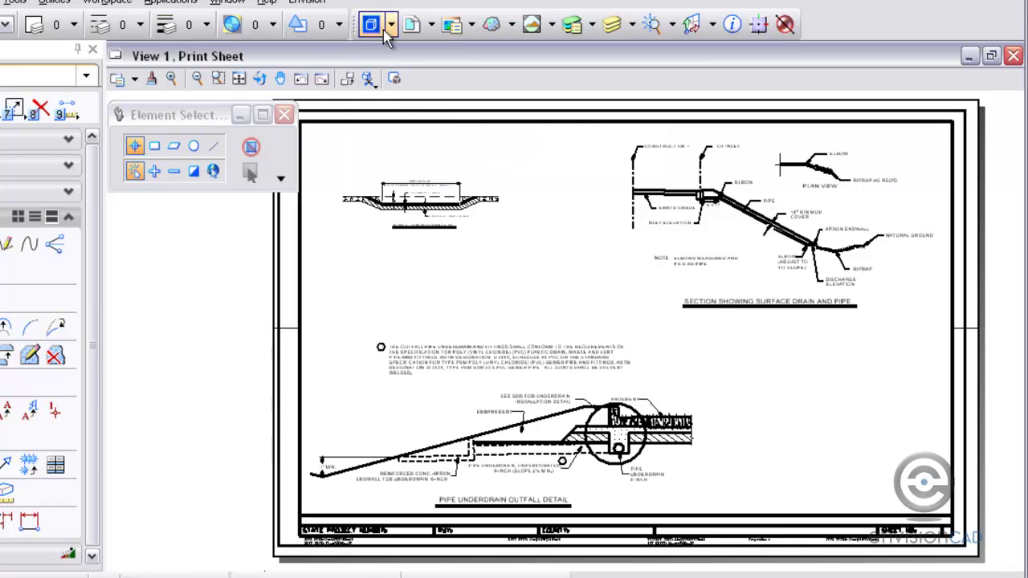
- Attach 04 DRAIN DETAIL limited to the Detail Only group, Top orientation, placed lower right
{"action": "left_click", "coordinate": [412, 25]}
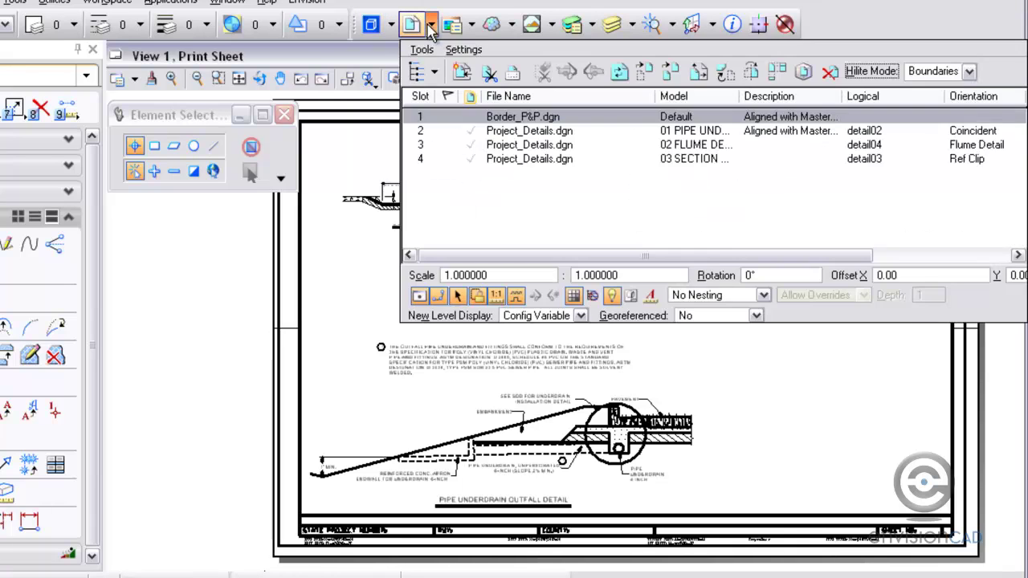
{"action": "left_click", "coordinate": [462, 74]}
{"action": "left_click", "coordinate": [689, 457]}
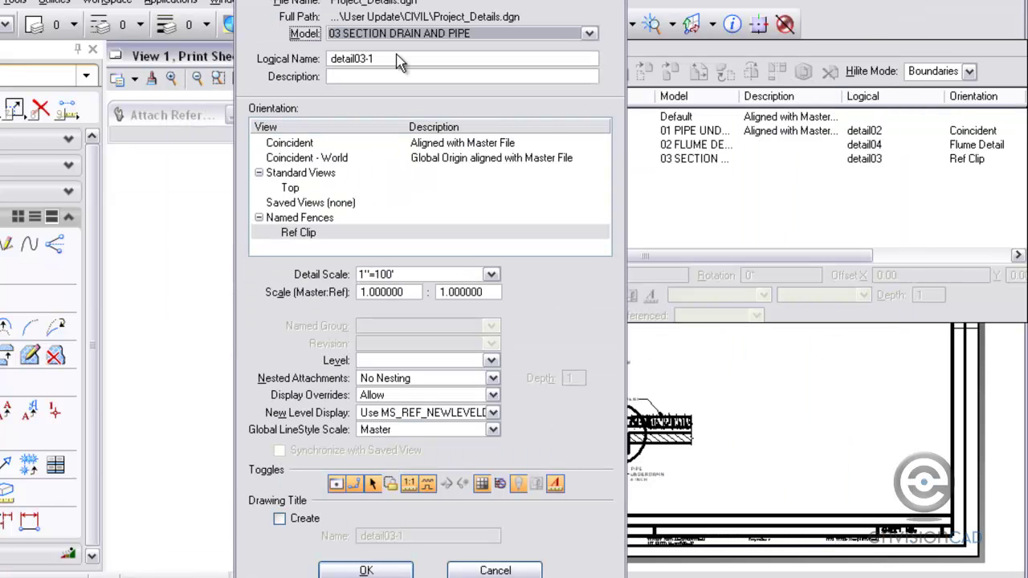
{"action": "left_click", "coordinate": [419, 34]}
{"action": "left_click", "coordinate": [392, 110]}
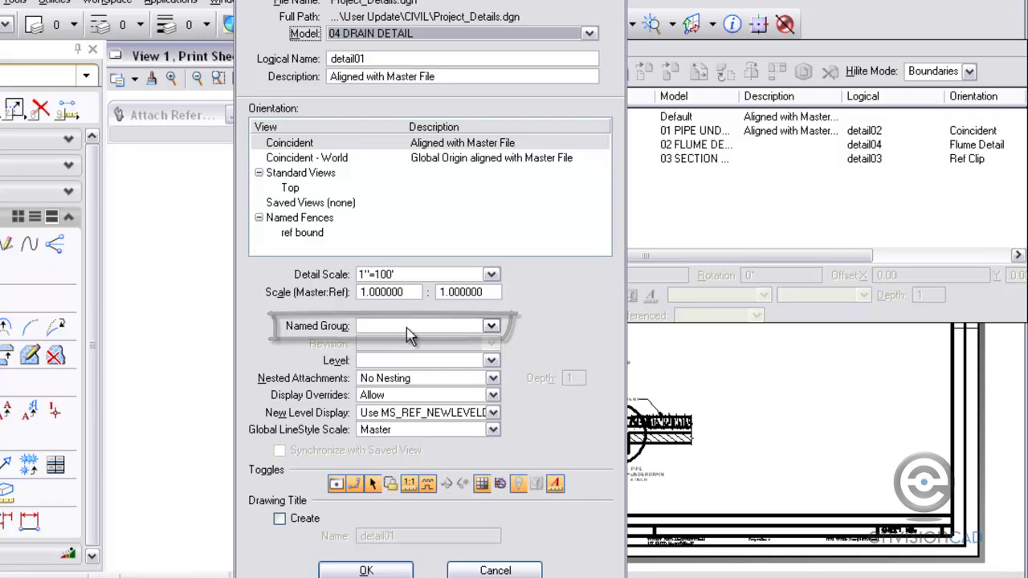
{"action": "left_click", "coordinate": [492, 326]}
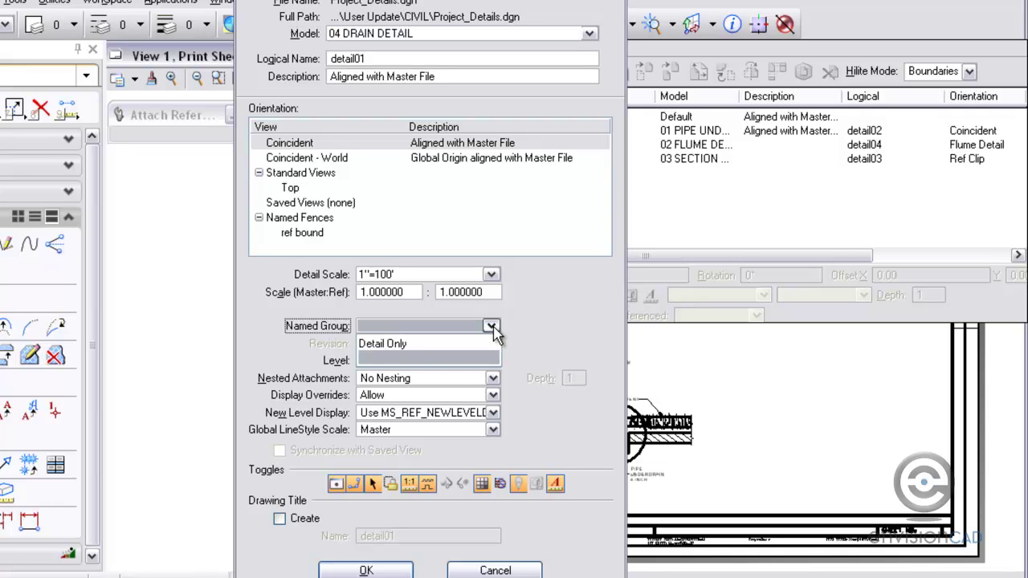
{"action": "left_click", "coordinate": [410, 346]}
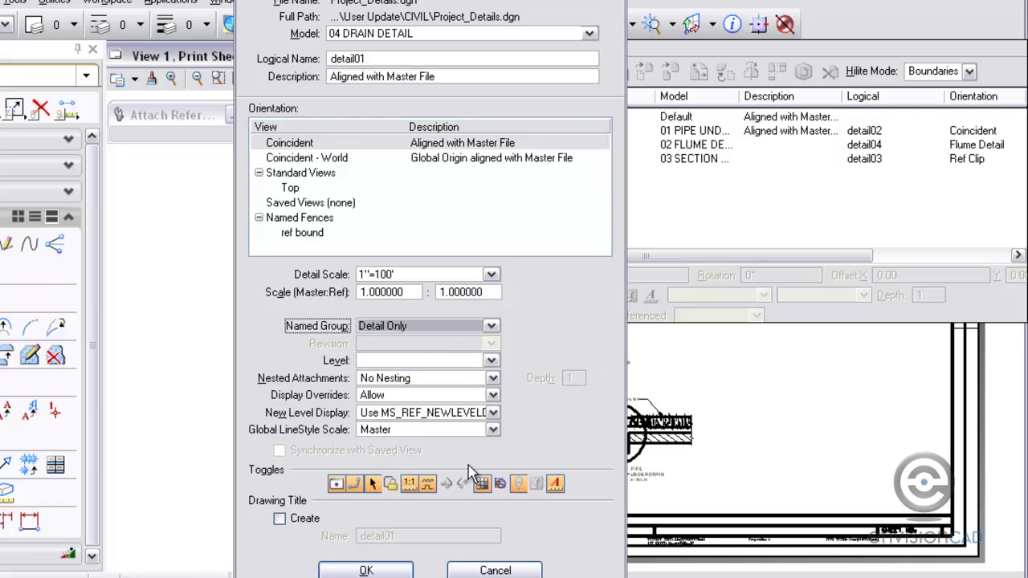
{"action": "left_click", "coordinate": [291, 187]}
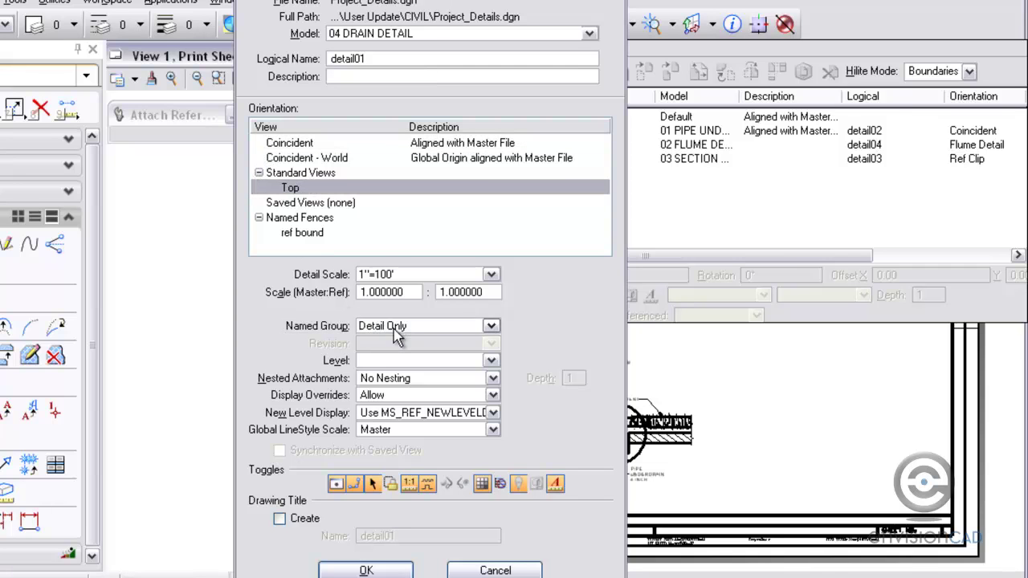
{"action": "left_click", "coordinate": [367, 568]}
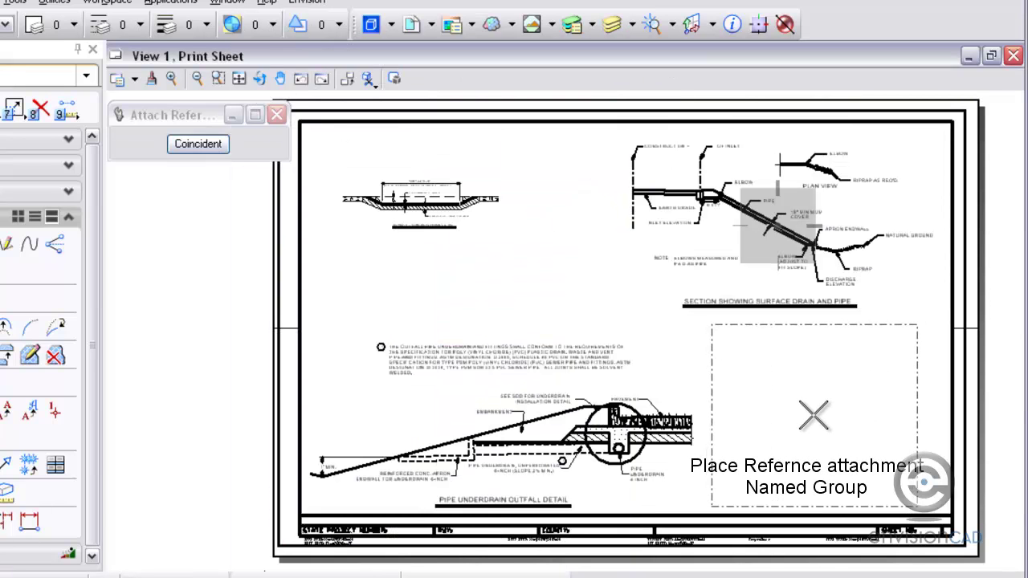
{"action": "left_click", "coordinate": [813, 415]}
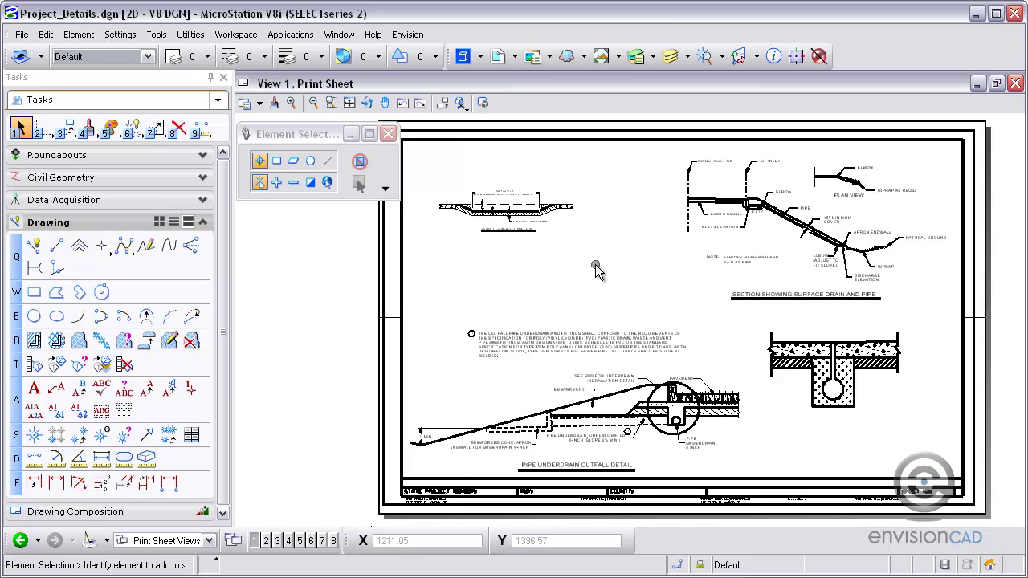
{"action": "scroll", "coordinate": [596, 270], "scroll_direction": "right", "scroll_amount": 1, "text": "shift"}
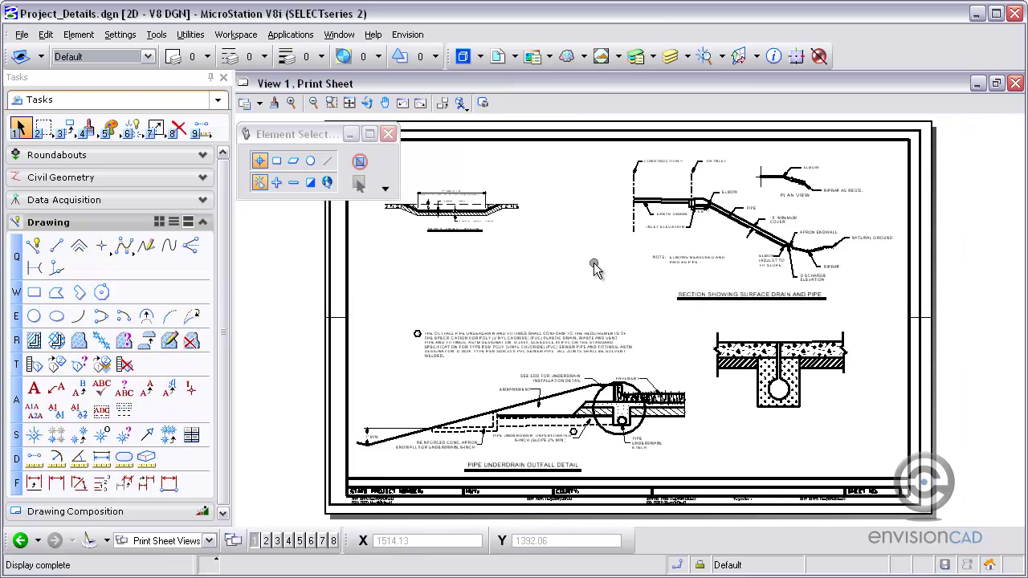